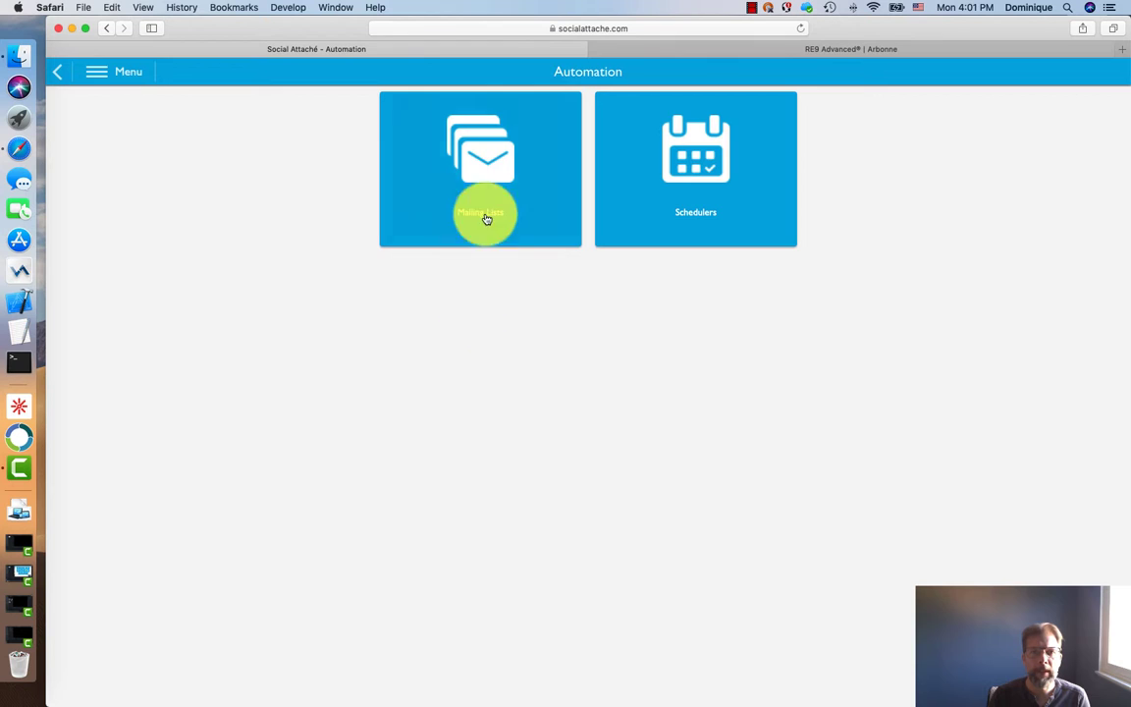
Review the message sequence in the RE9 Introduction mailing list's design, then save and leave the design.
{"action": "left_click", "coordinate": [487, 195]}
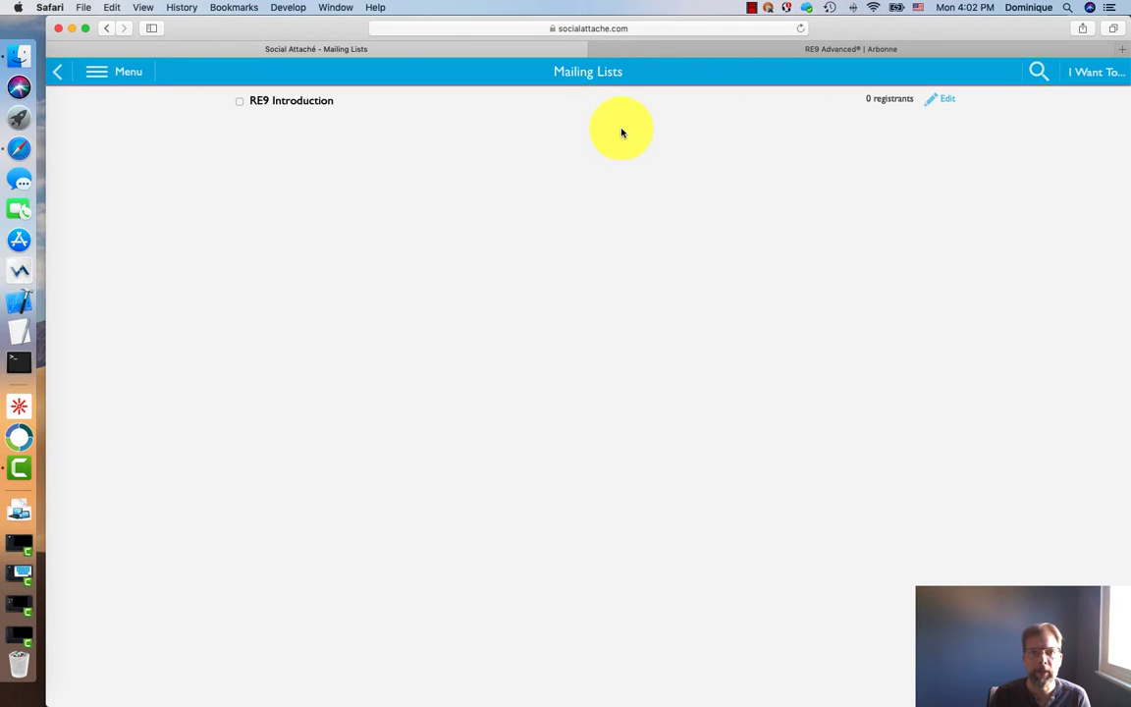
{"action": "left_click", "coordinate": [292, 101]}
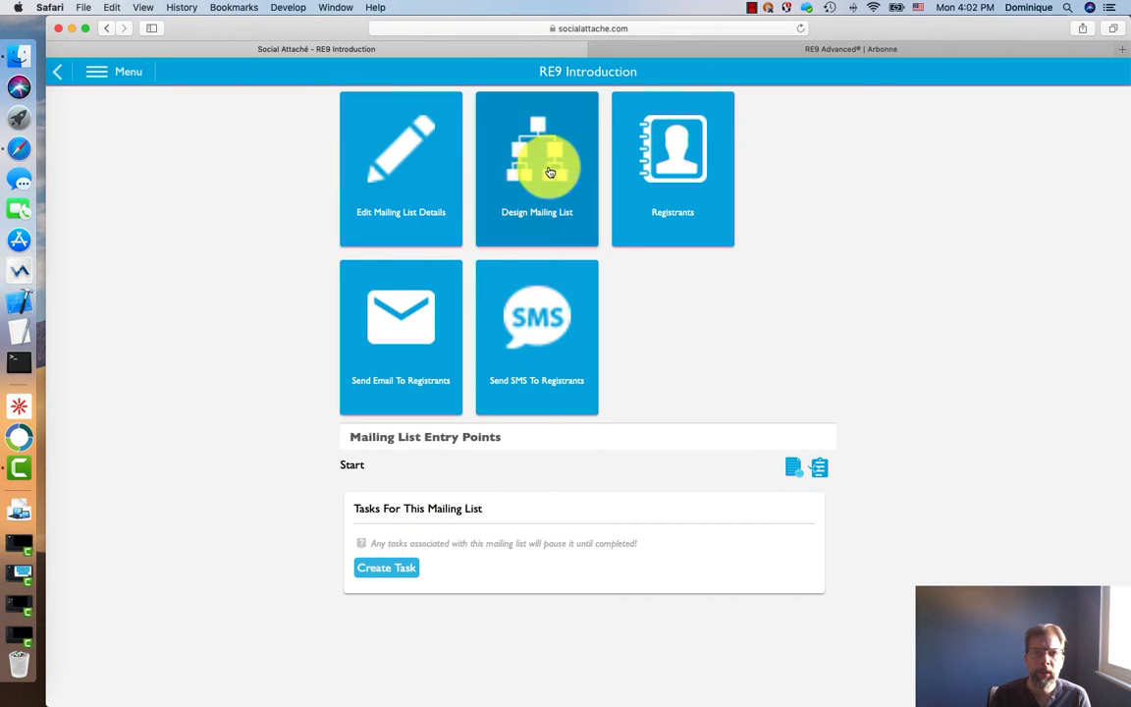
{"action": "left_click", "coordinate": [541, 175]}
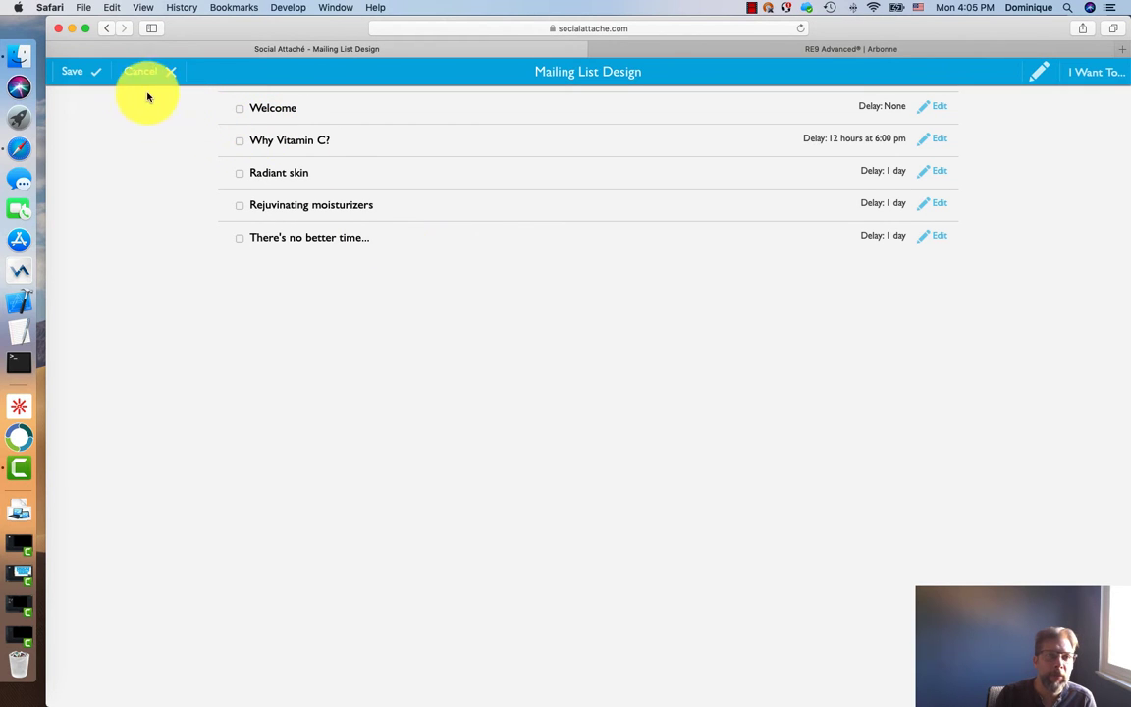
{"action": "left_click", "coordinate": [83, 76]}
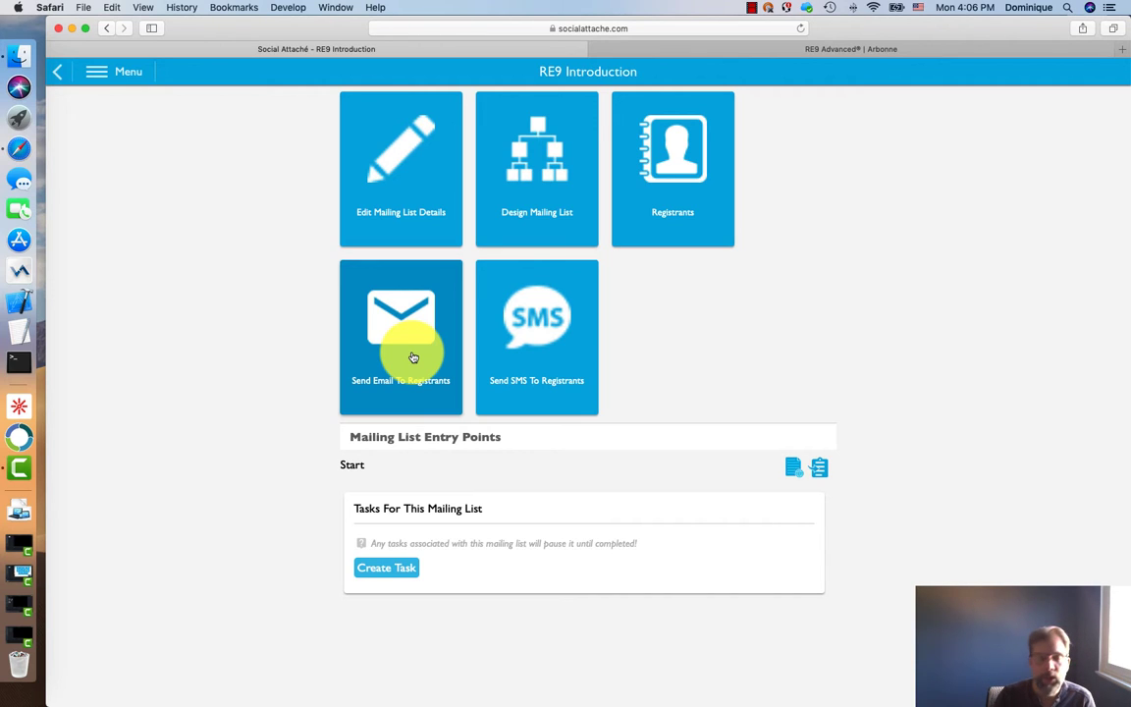
Subscribe the first contact in the contacts list to the RE9 Introduction mailing list.
{"action": "left_click", "coordinate": [115, 71]}
{"action": "left_click", "coordinate": [132, 108]}
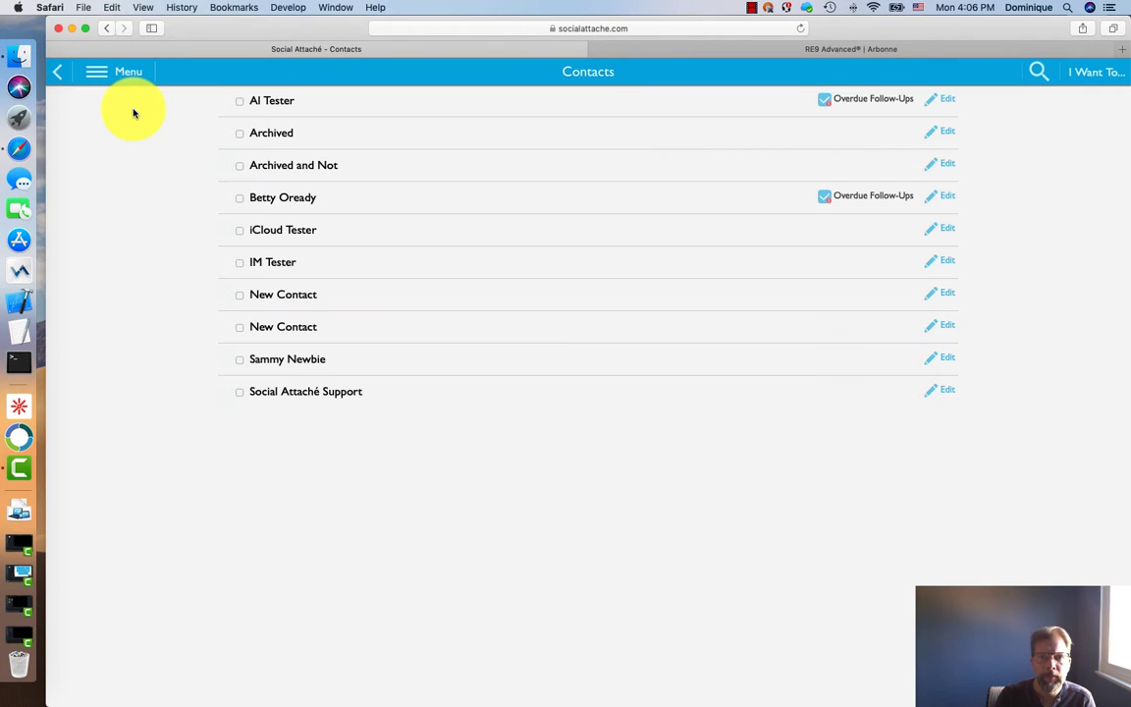
{"action": "left_click", "coordinate": [267, 103]}
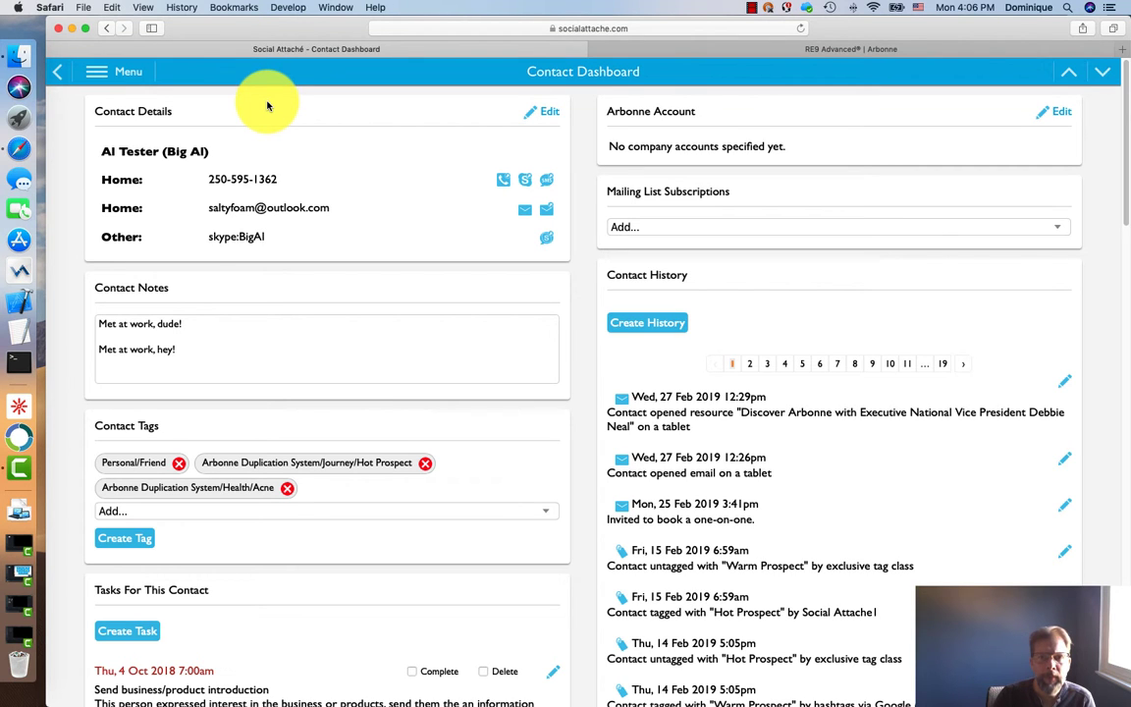
{"action": "left_click", "coordinate": [693, 232]}
{"action": "left_click", "coordinate": [687, 243]}
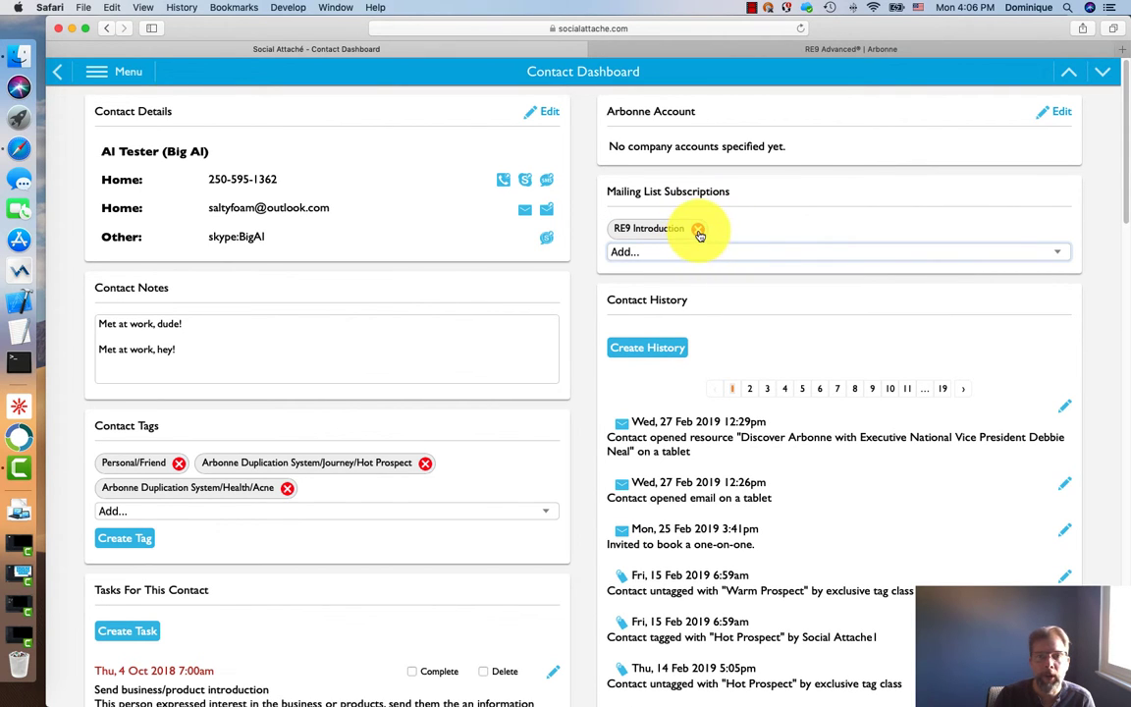
Toggle the contact's RE9 Introduction mailing list subscription off, on and off again.
{"action": "left_click", "coordinate": [699, 229]}
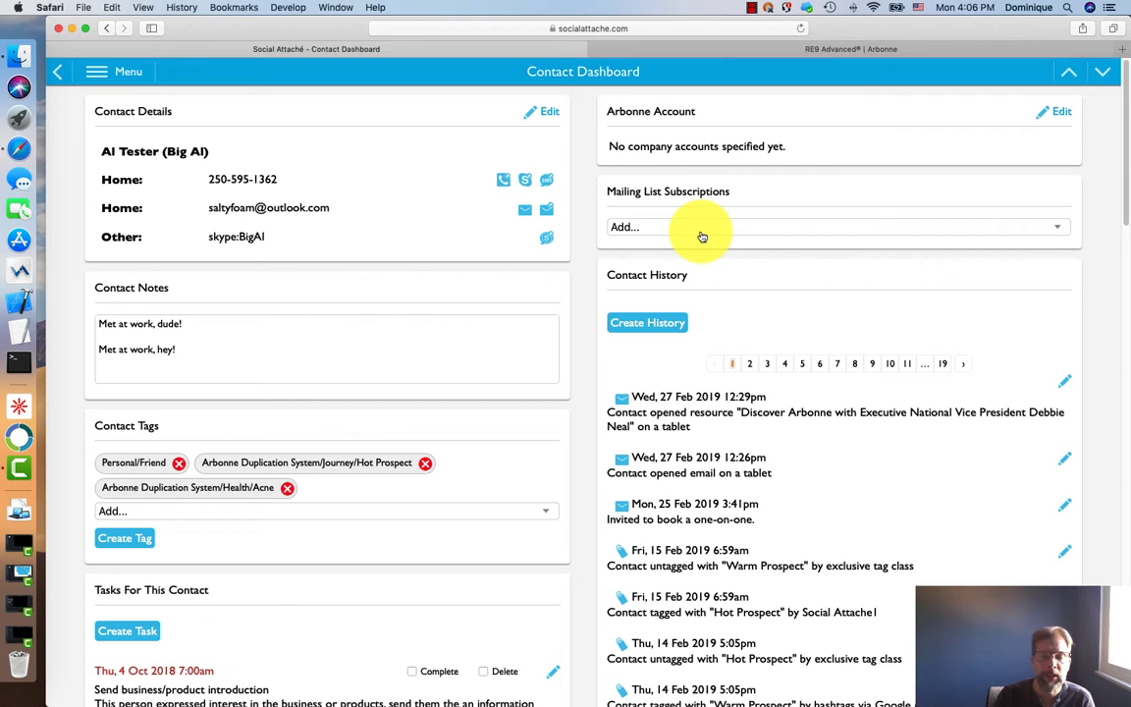
{"action": "left_click", "coordinate": [702, 233]}
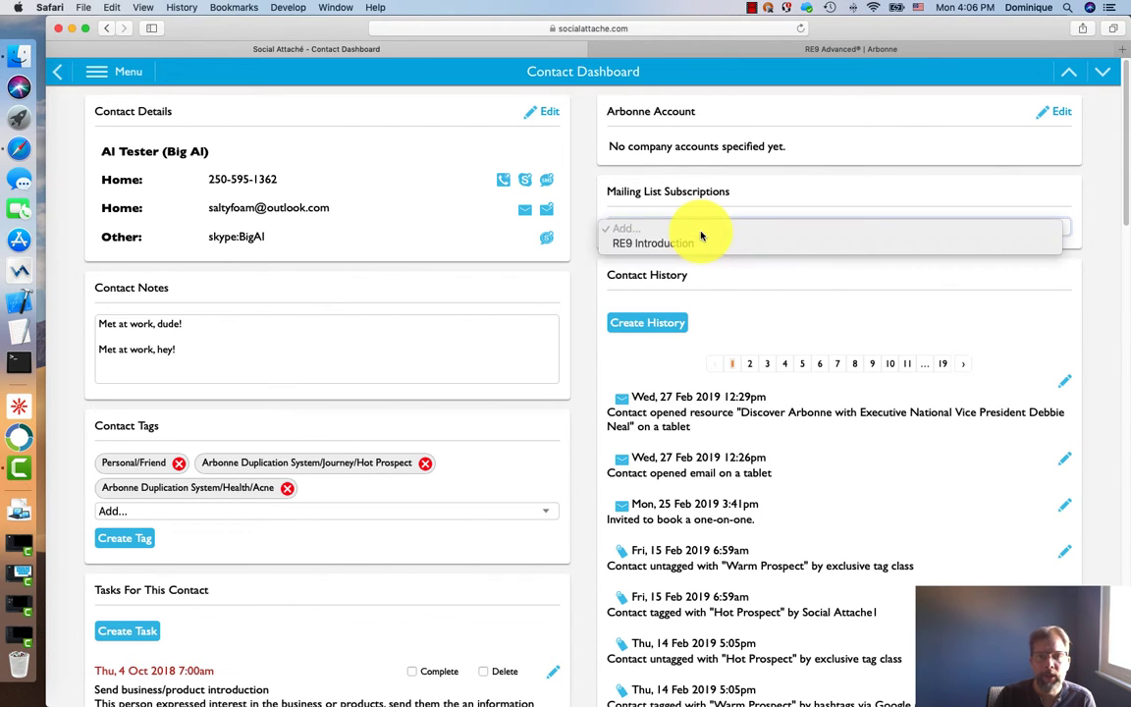
{"action": "left_click", "coordinate": [687, 248]}
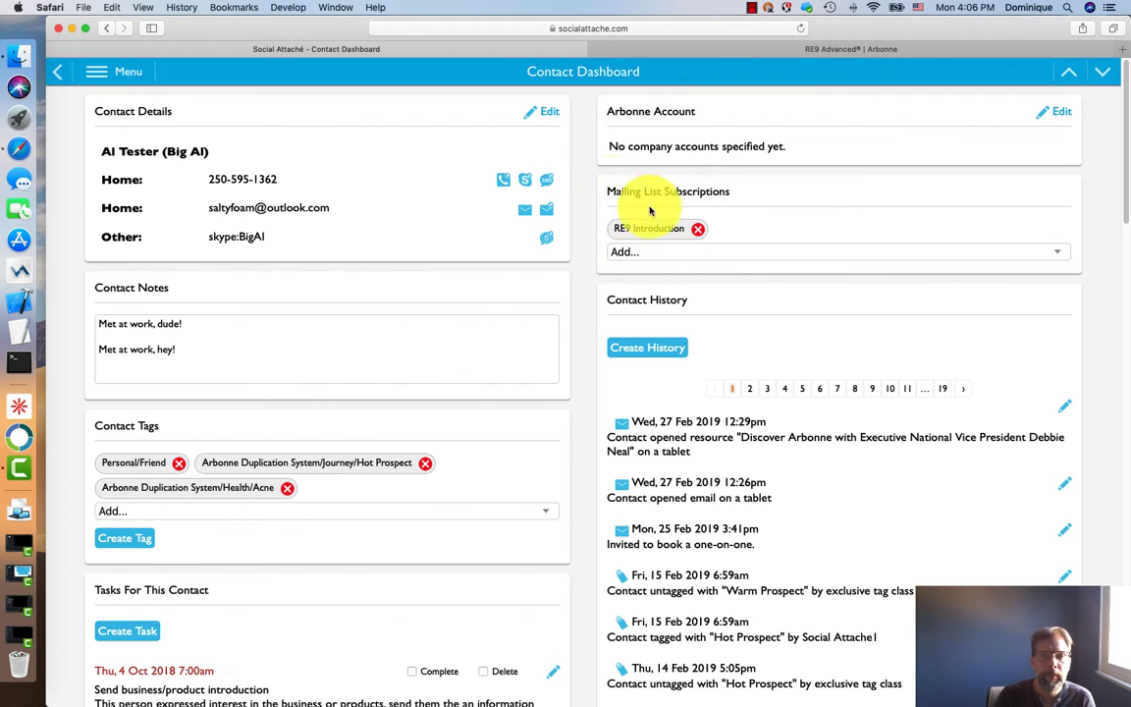
{"action": "left_click", "coordinate": [698, 228]}
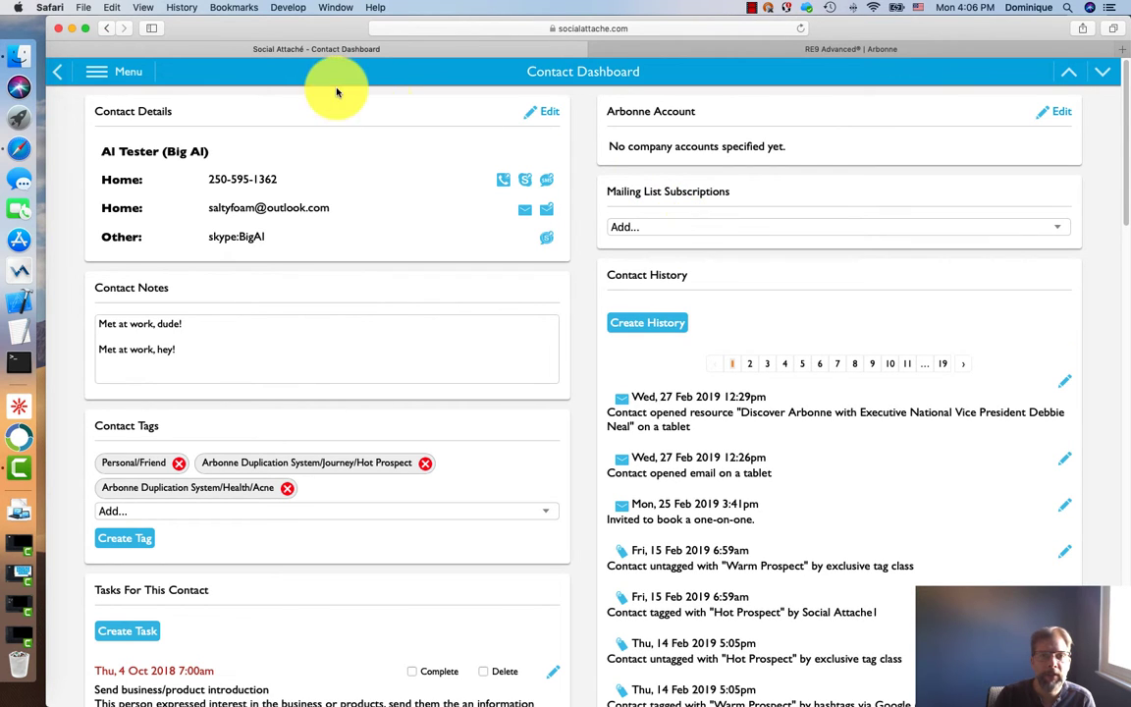
Create a new mailing list named Fitness Tips, keeping the default settings.
{"action": "left_click", "coordinate": [114, 73]}
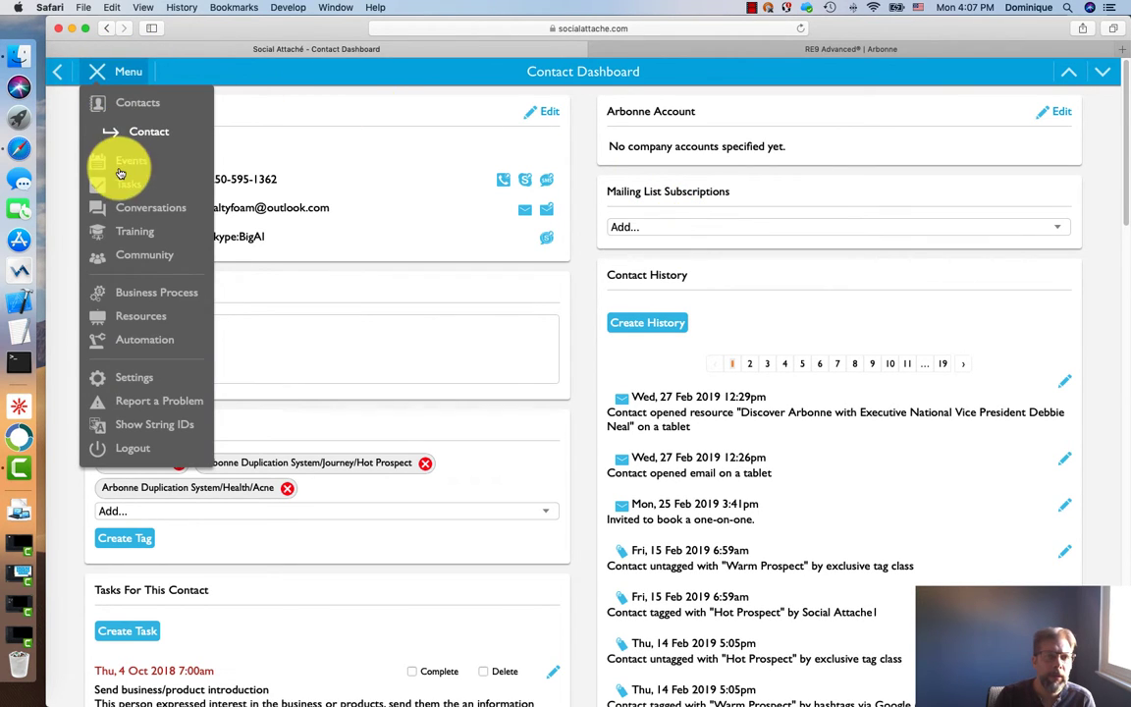
{"action": "left_click", "coordinate": [122, 344]}
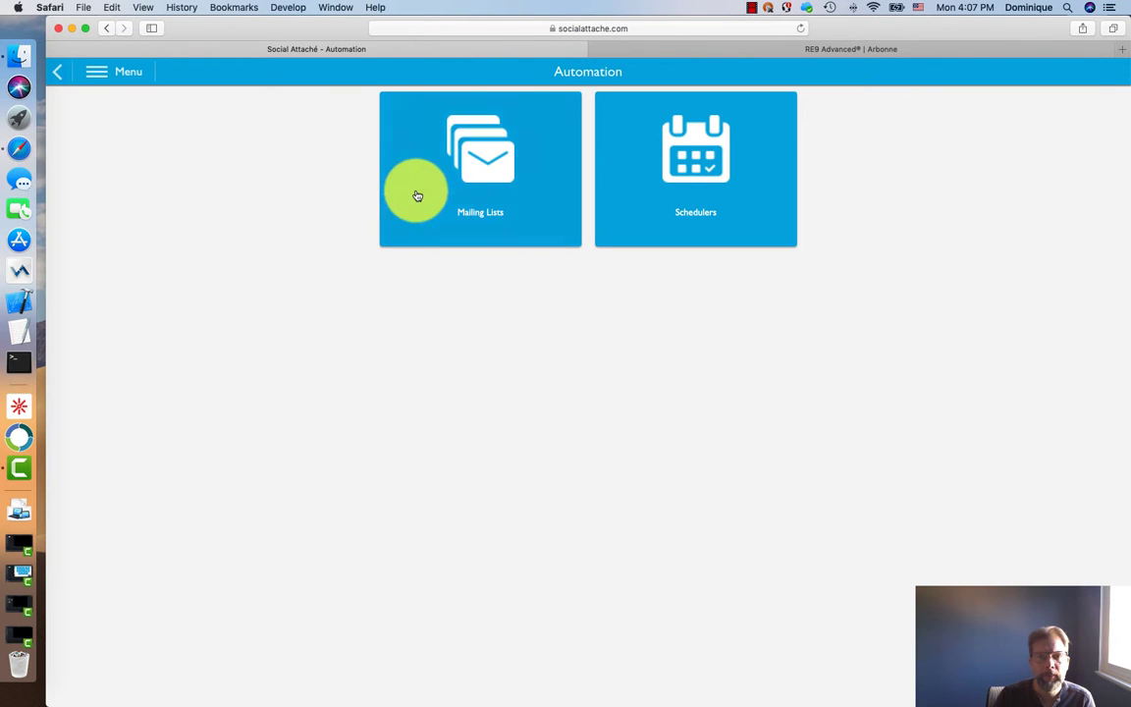
{"action": "left_click", "coordinate": [417, 196]}
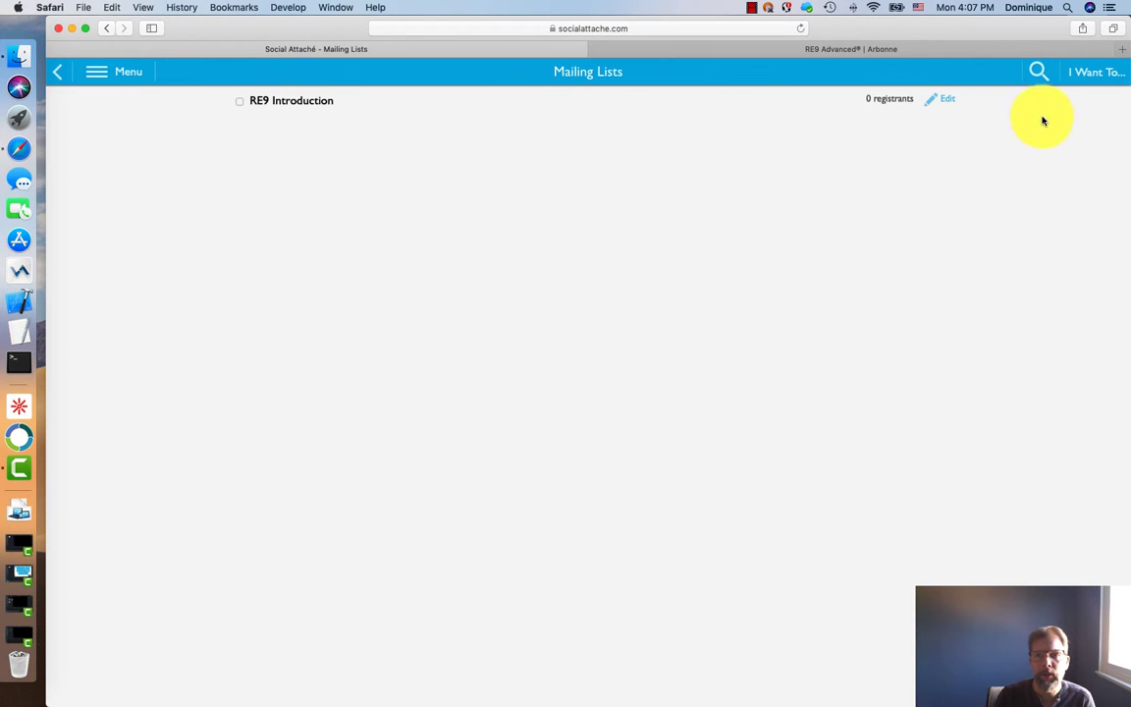
{"action": "left_click", "coordinate": [1099, 77]}
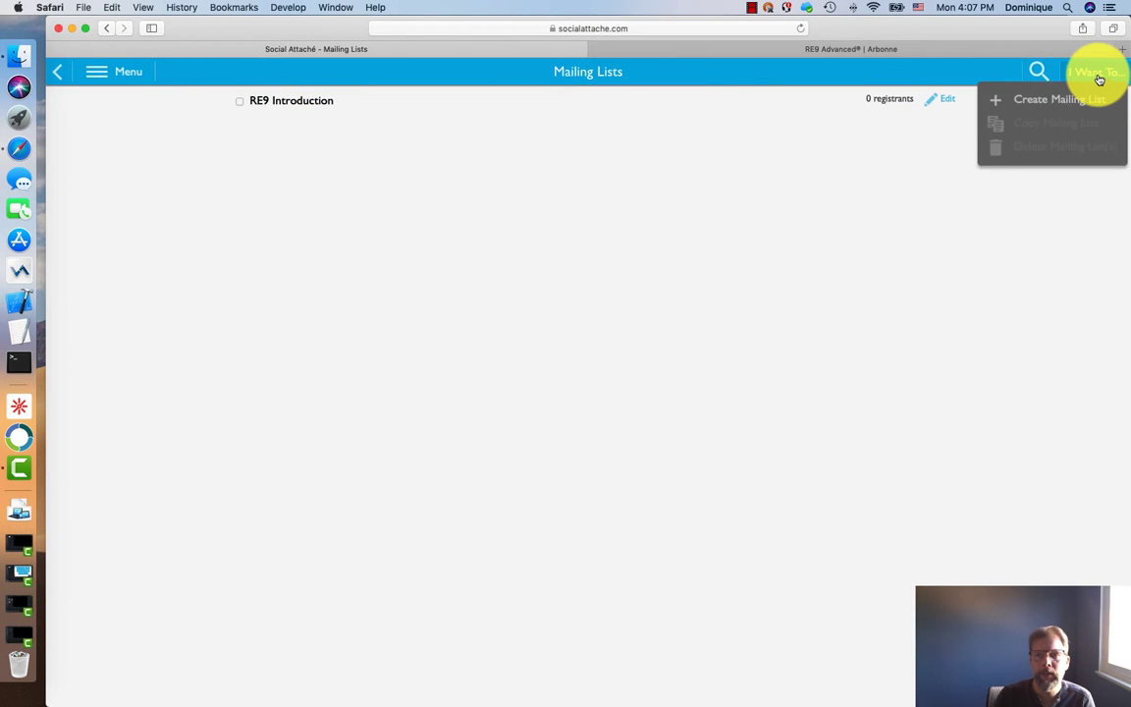
{"action": "left_click", "coordinate": [1044, 102]}
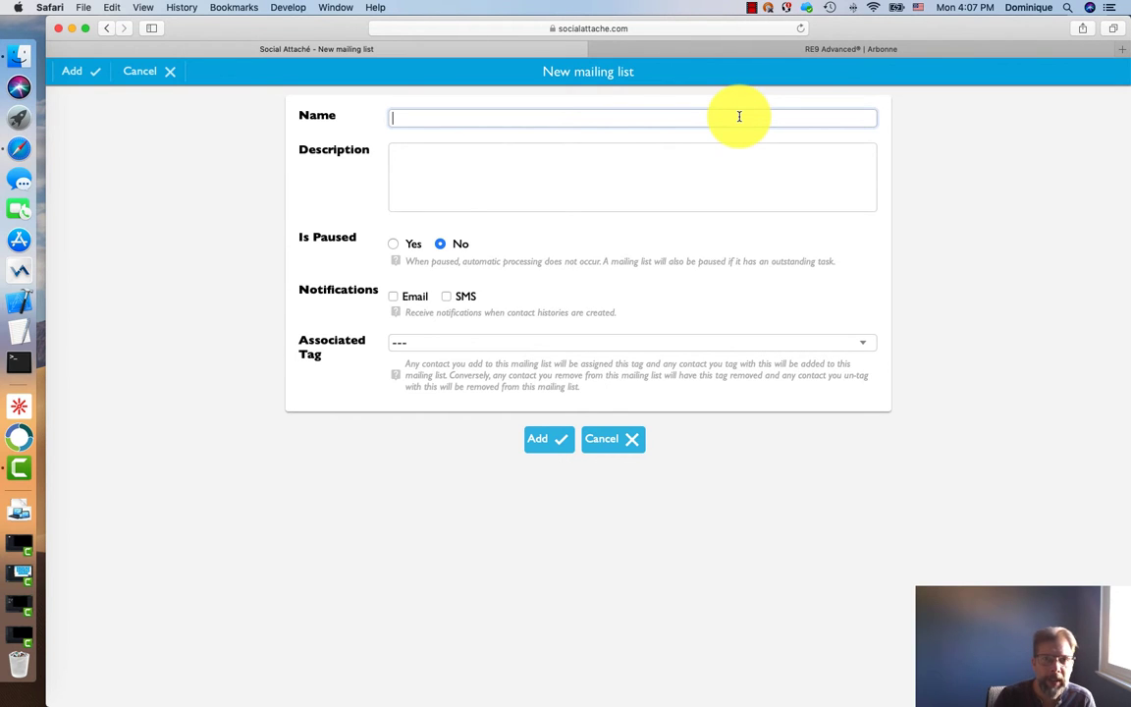
{"action": "type", "text": "Fitness Tips"}
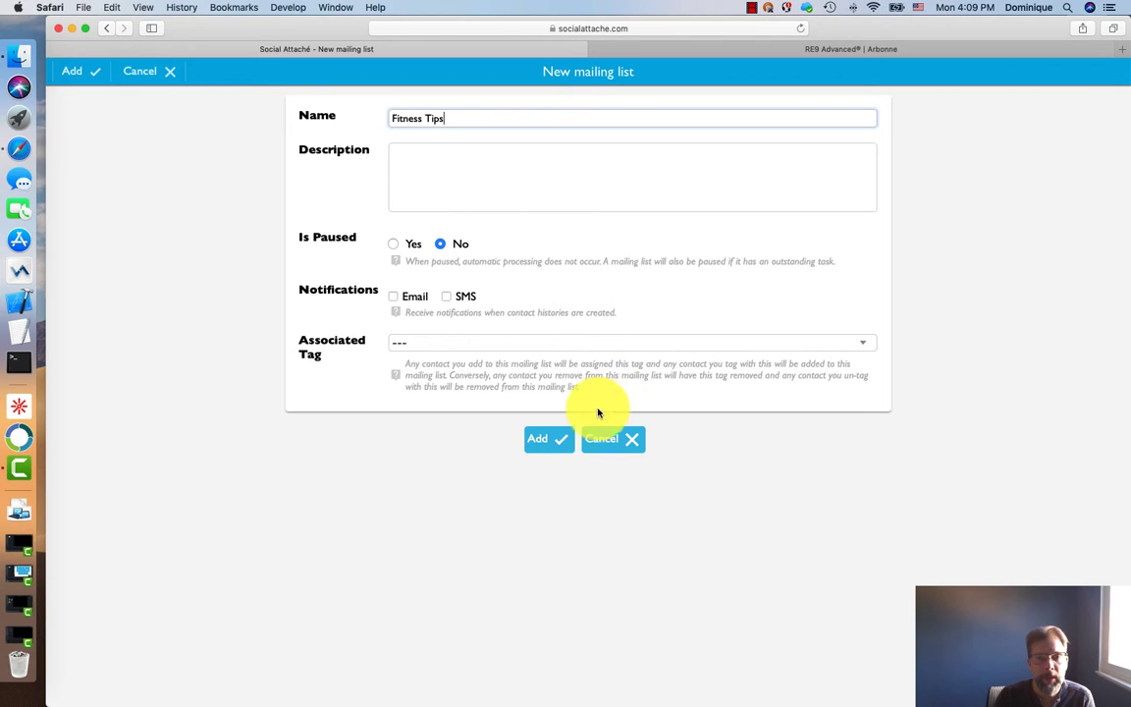
{"action": "left_click", "coordinate": [547, 441]}
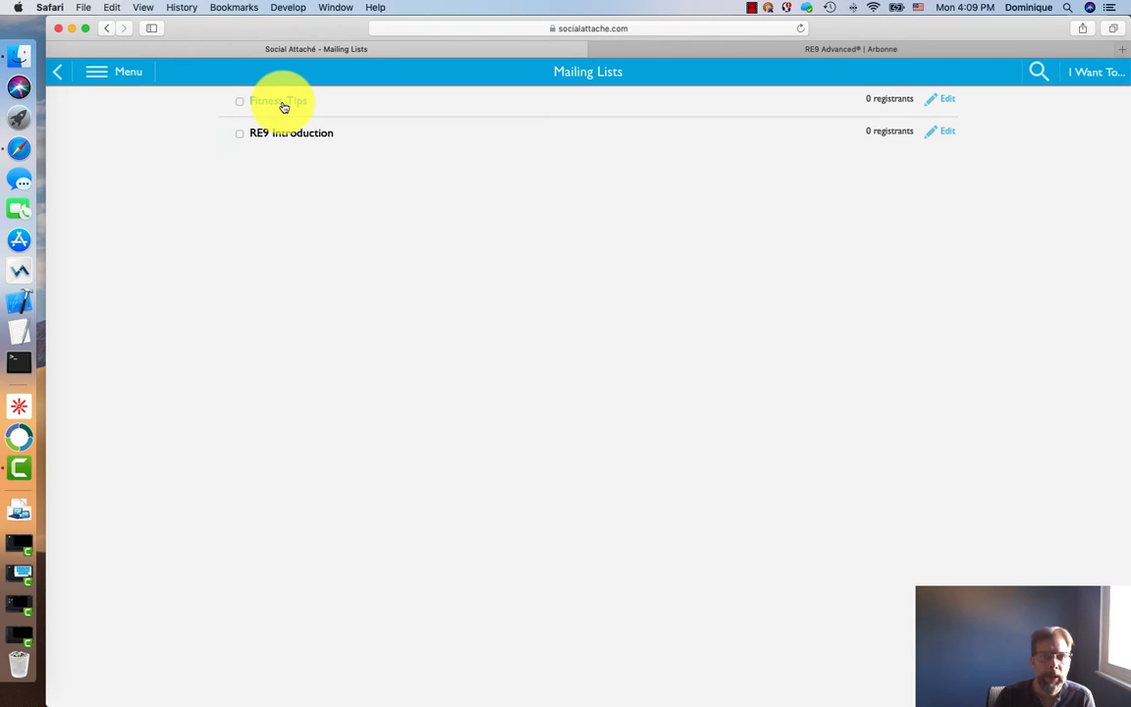
Insert a new message into the Fitness Tips mailing list design and title it Introduction.
{"action": "left_click", "coordinate": [280, 102]}
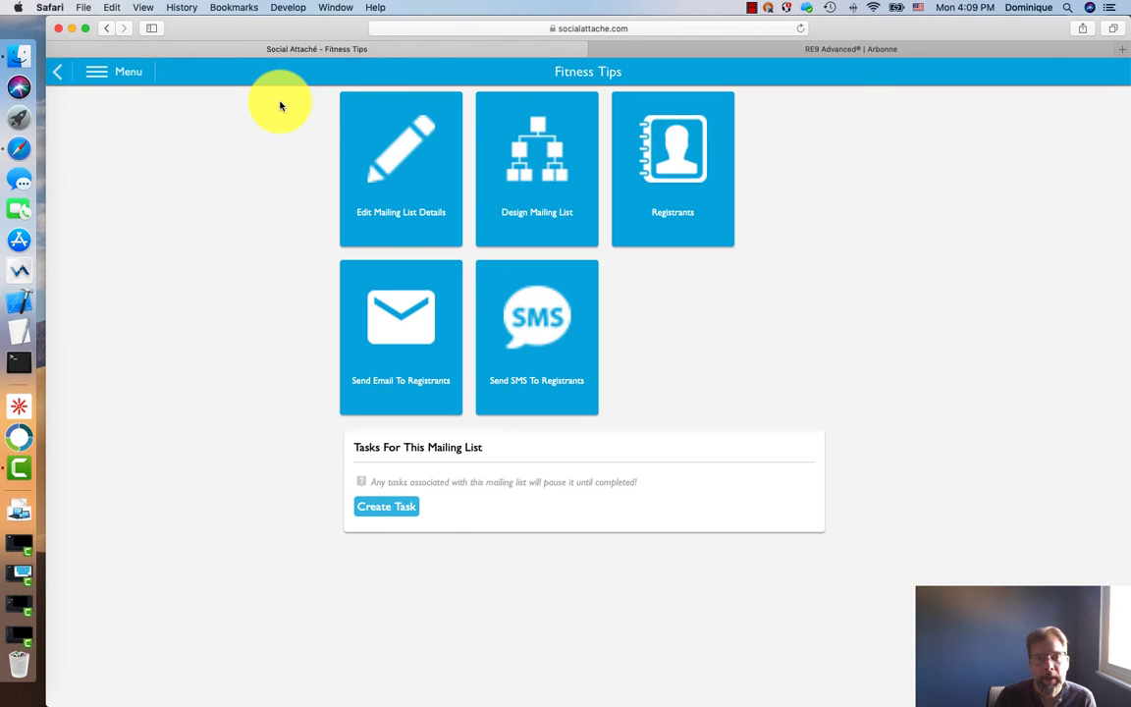
{"action": "left_click", "coordinate": [529, 193]}
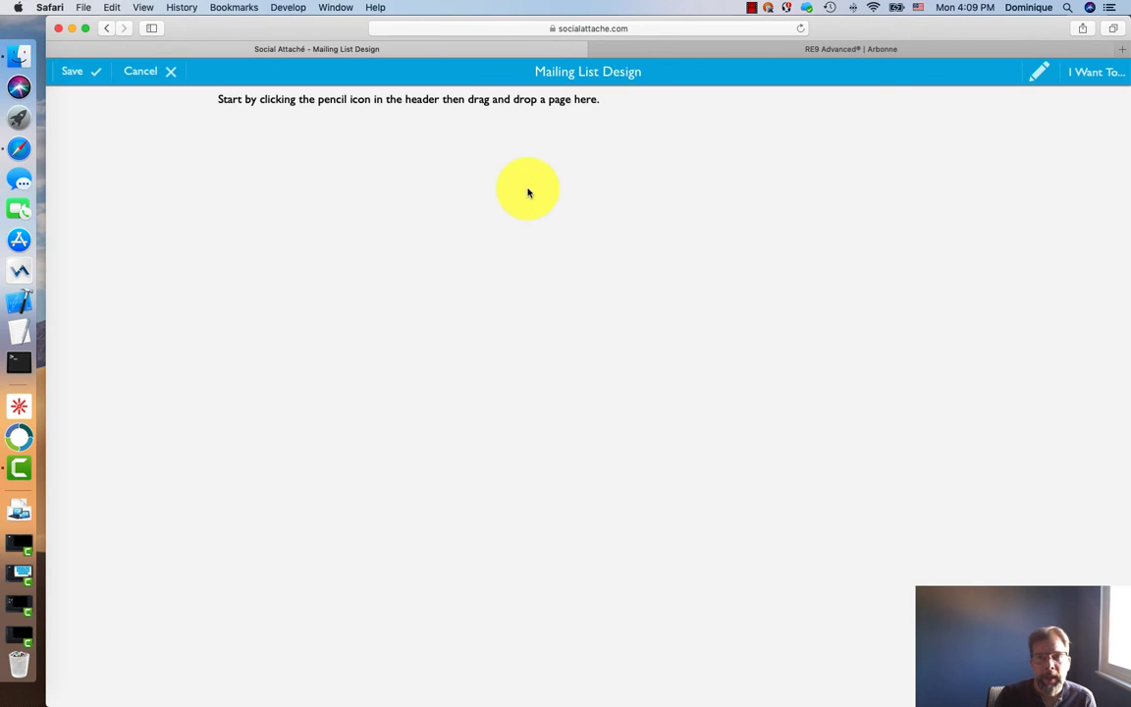
{"action": "left_click", "coordinate": [1038, 79]}
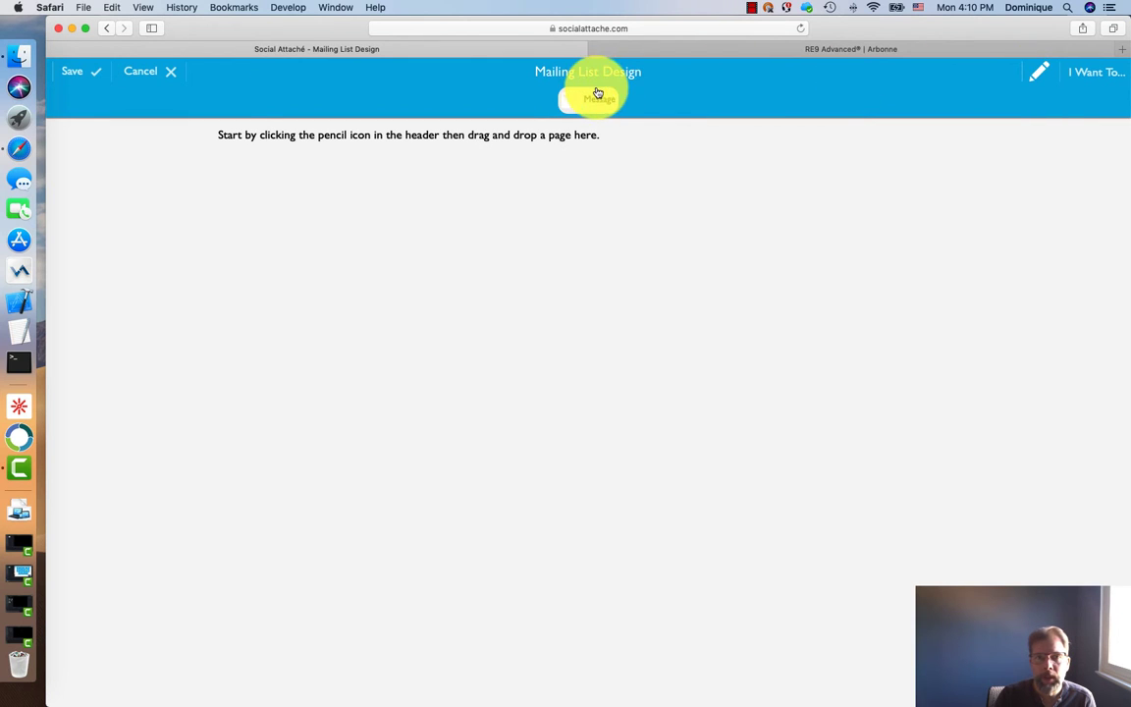
{"action": "left_click_drag", "start_coordinate": [591, 102], "coordinate": [480, 156]}
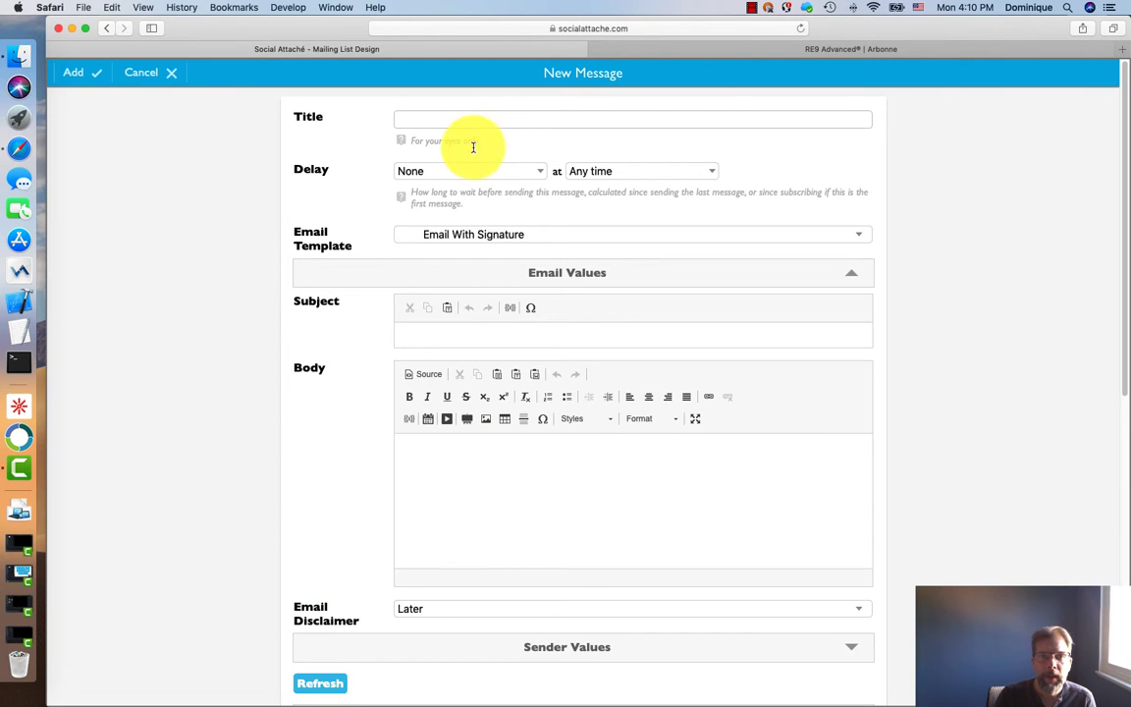
{"action": "left_click", "coordinate": [457, 122]}
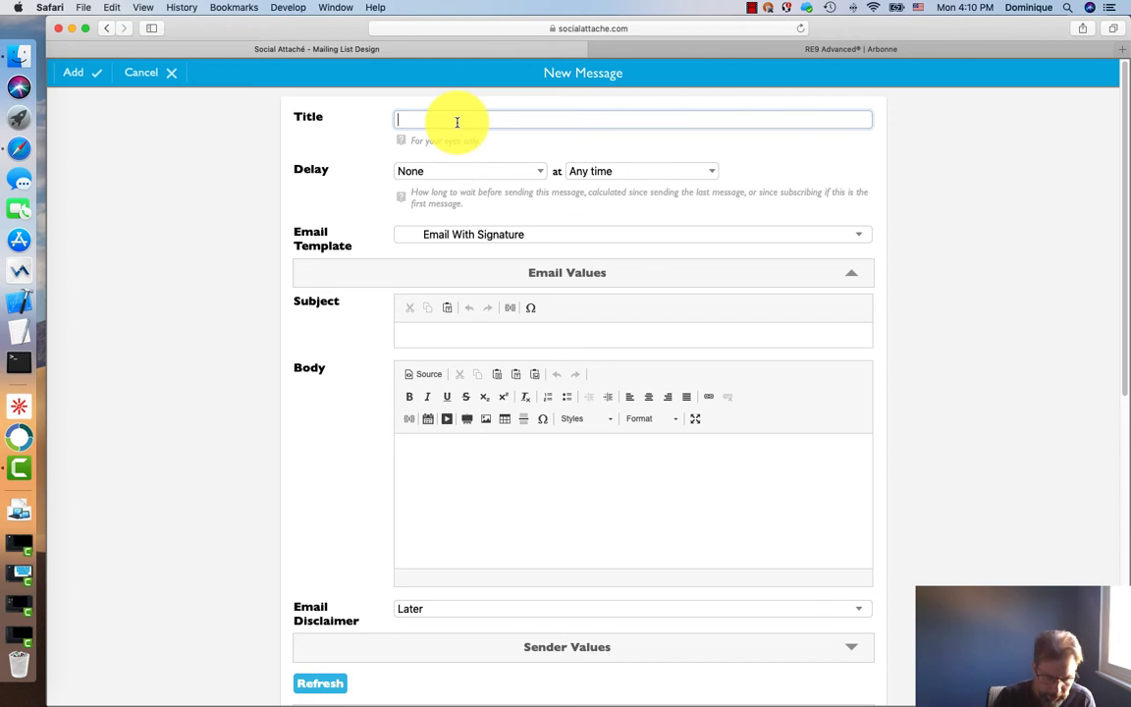
{"action": "type", "text": "Introduction"}
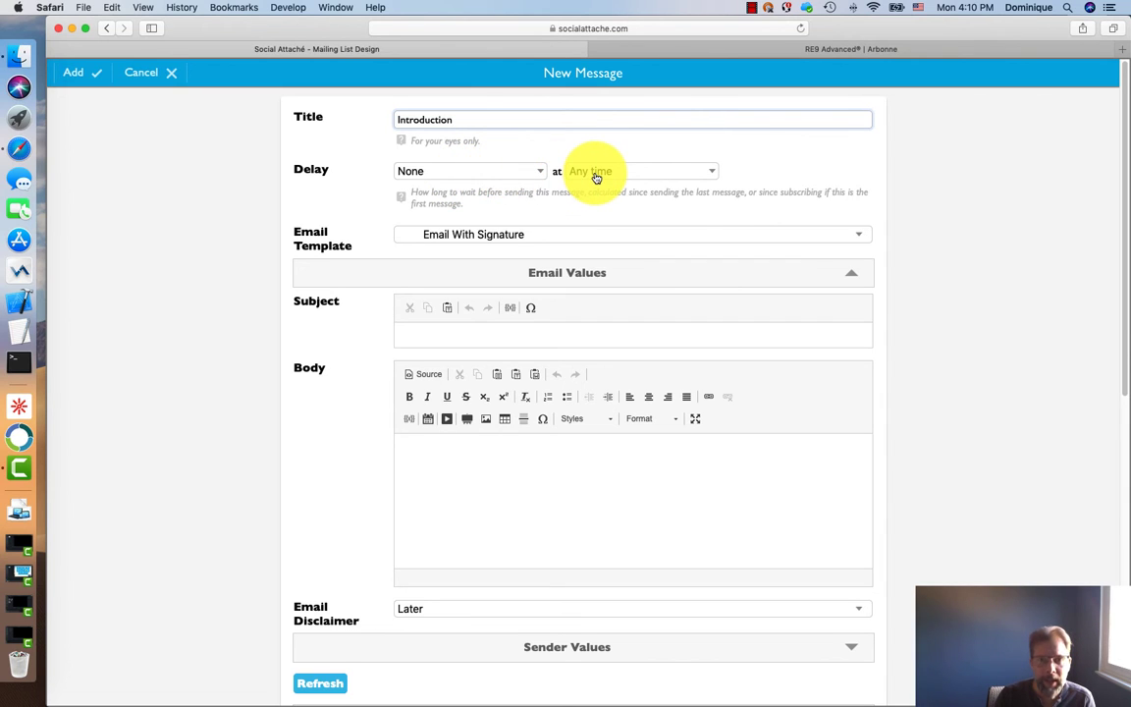
Try a 15-minute delay for the message, then set the delay to 12 hours at 9:00 am.
{"action": "left_click", "coordinate": [466, 173]}
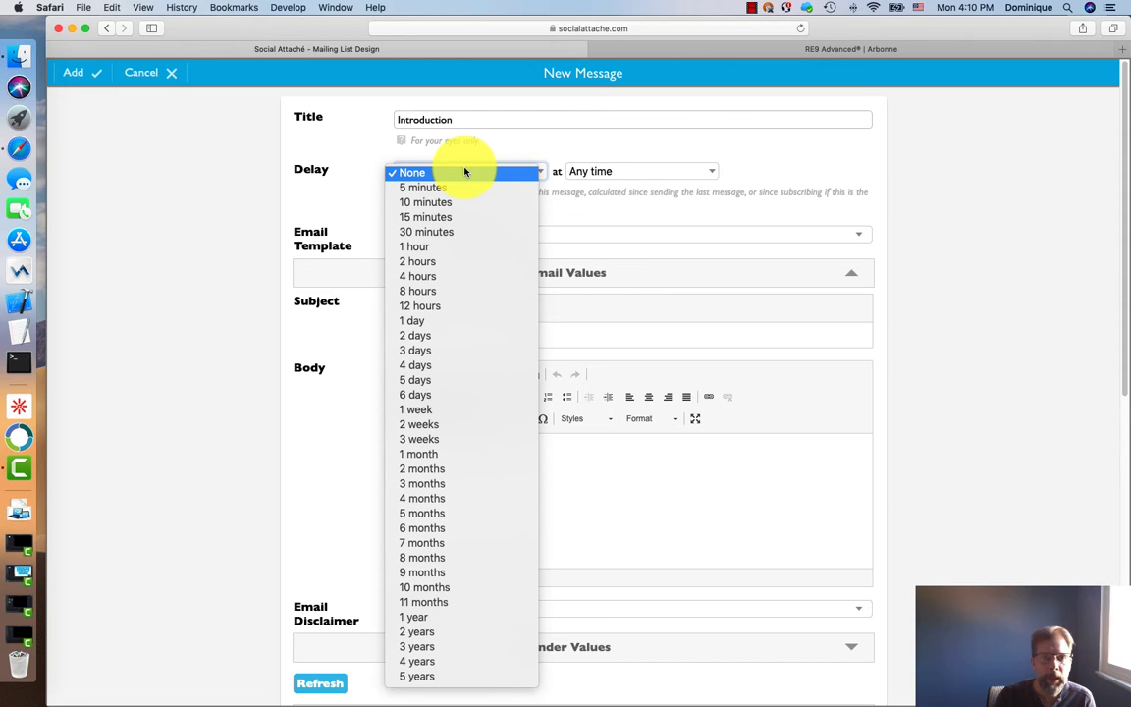
{"action": "left_click", "coordinate": [435, 221]}
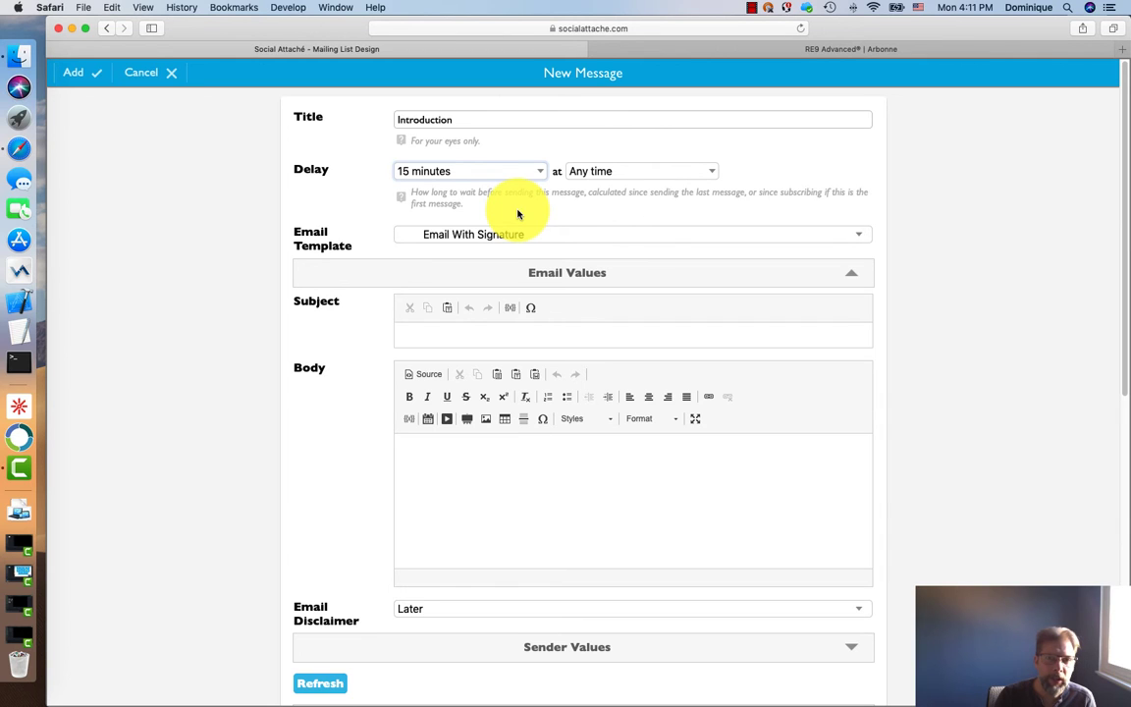
{"action": "left_click", "coordinate": [470, 172]}
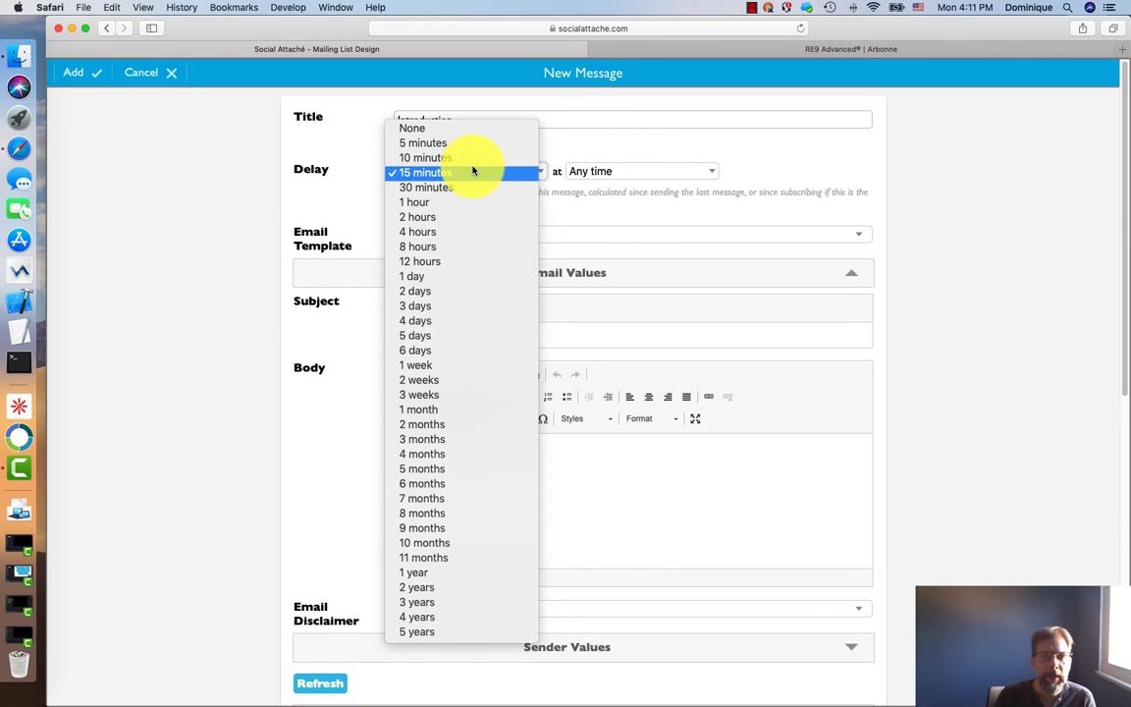
{"action": "left_click", "coordinate": [429, 262]}
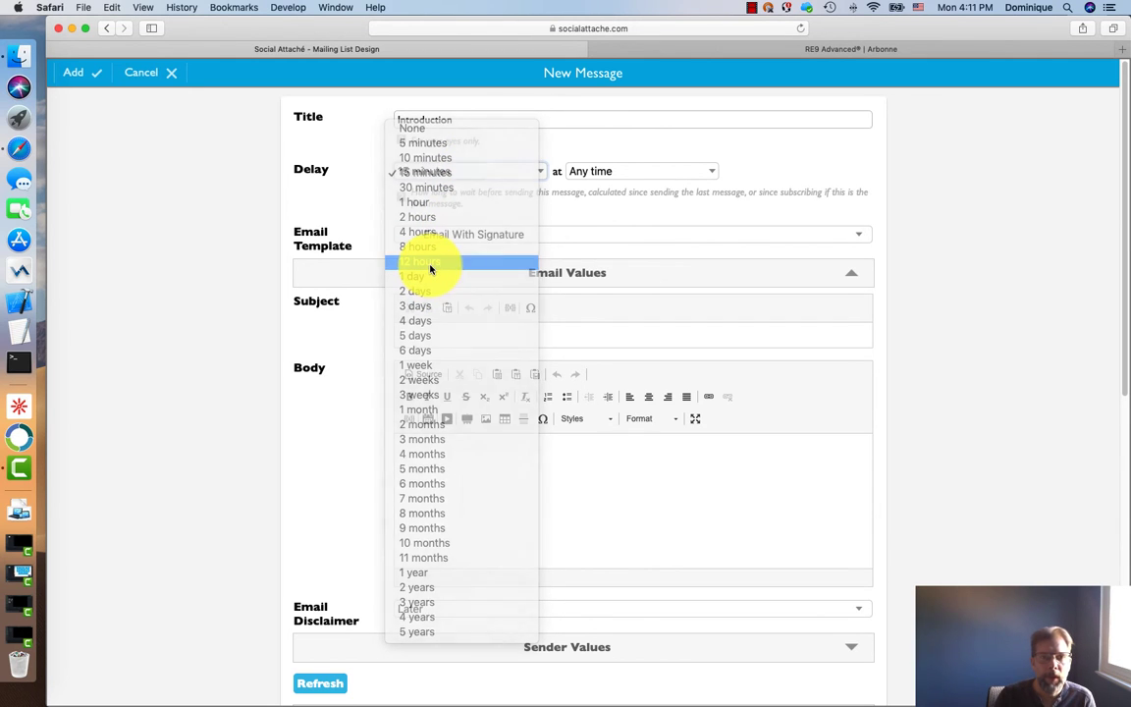
{"action": "left_click", "coordinate": [606, 176]}
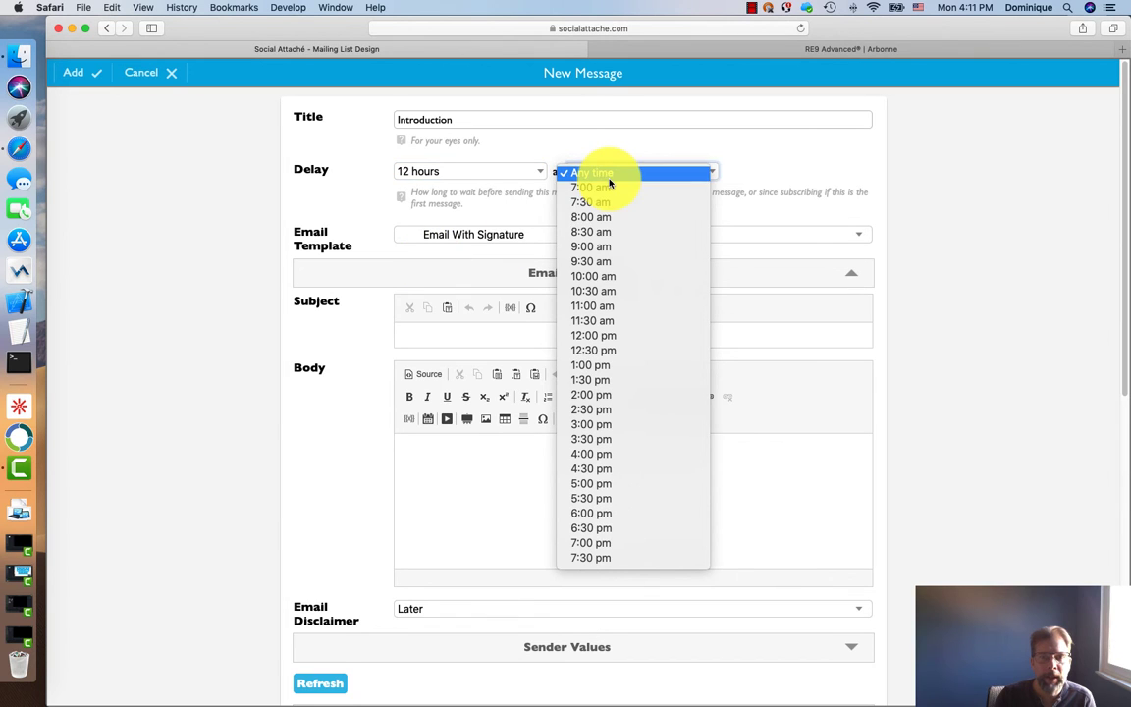
{"action": "left_click", "coordinate": [602, 247]}
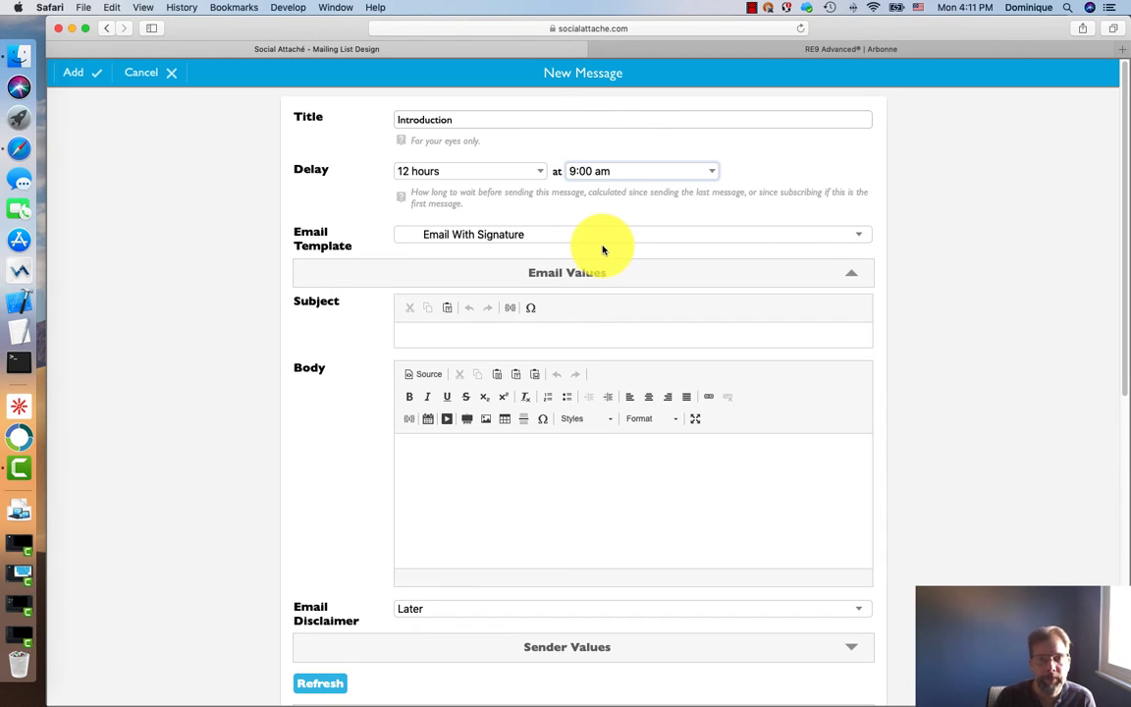
Reset the message's delay to None and its sending time to Any time.
{"action": "left_click", "coordinate": [523, 174]}
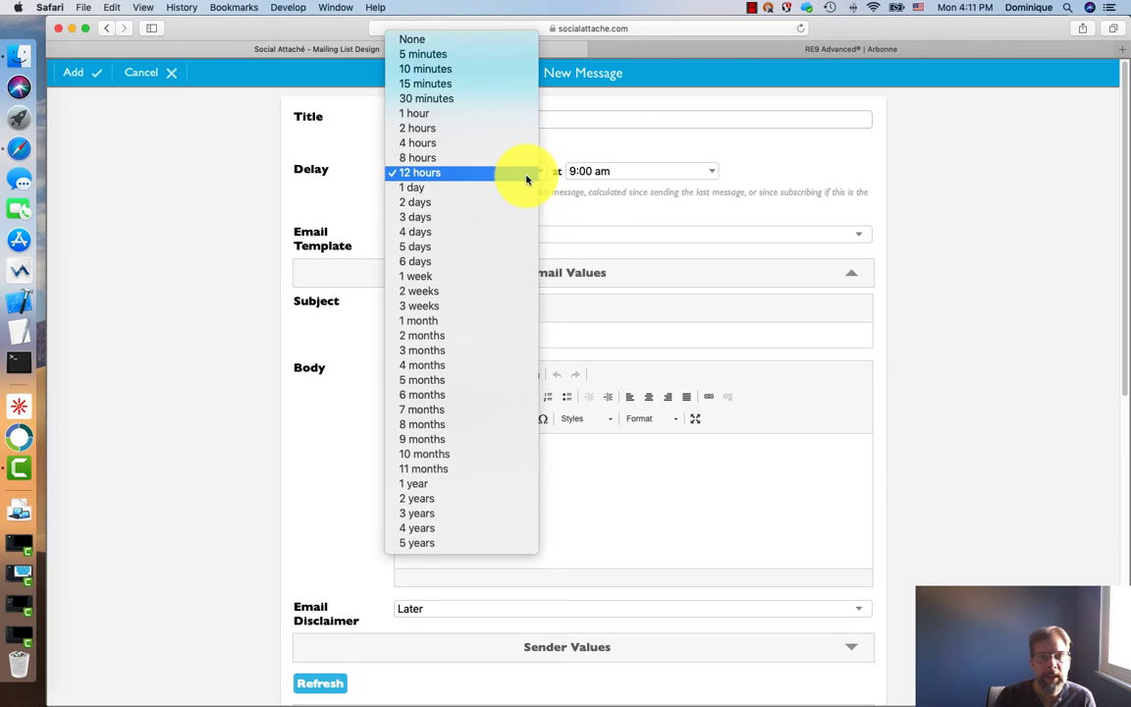
{"action": "left_click", "coordinate": [433, 44]}
{"action": "left_click", "coordinate": [617, 172]}
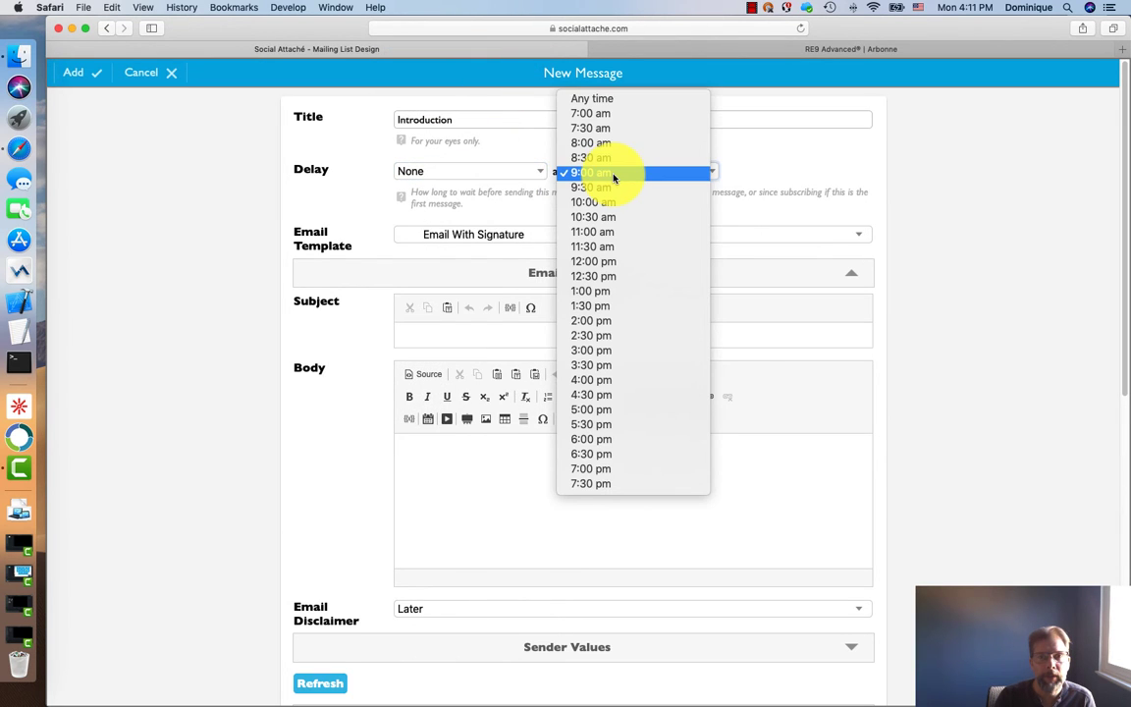
{"action": "left_click", "coordinate": [598, 101]}
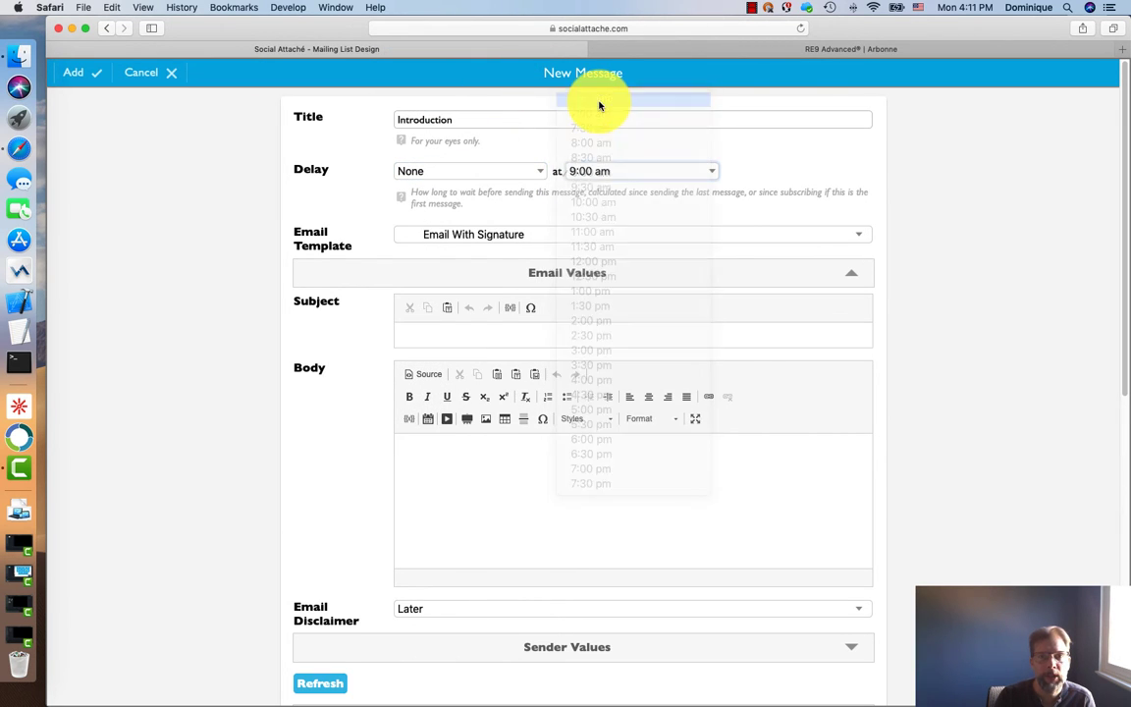
Enter "Hi {{contact_Nickname}}" as the message's email subject.
{"action": "left_click", "coordinate": [464, 336]}
{"action": "type", "text": "Hi"}
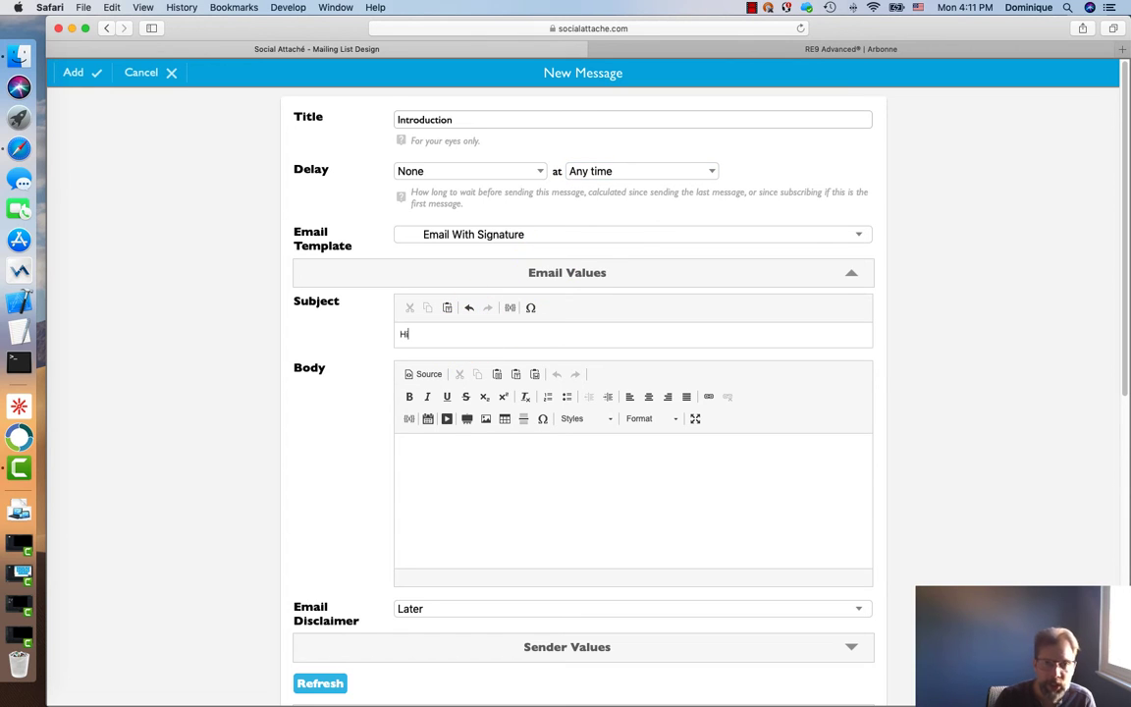
{"action": "type", "text": "{{contact_Nickname}}!"}
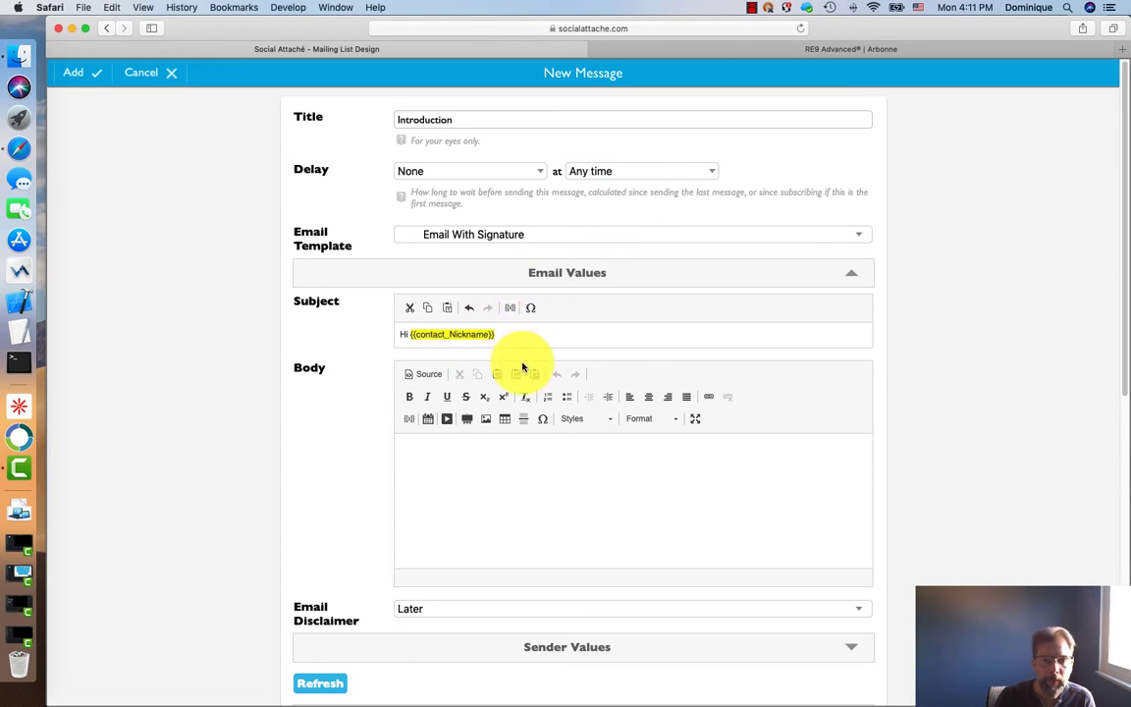
Write the body "Welcome to the newsletter!", promising weekly tips on improving fitness and noting the unsubscribe link at the bottom of each email.
{"action": "left_click", "coordinate": [447, 457]}
{"action": "type", "text": "Welcome to the newsletter!"}
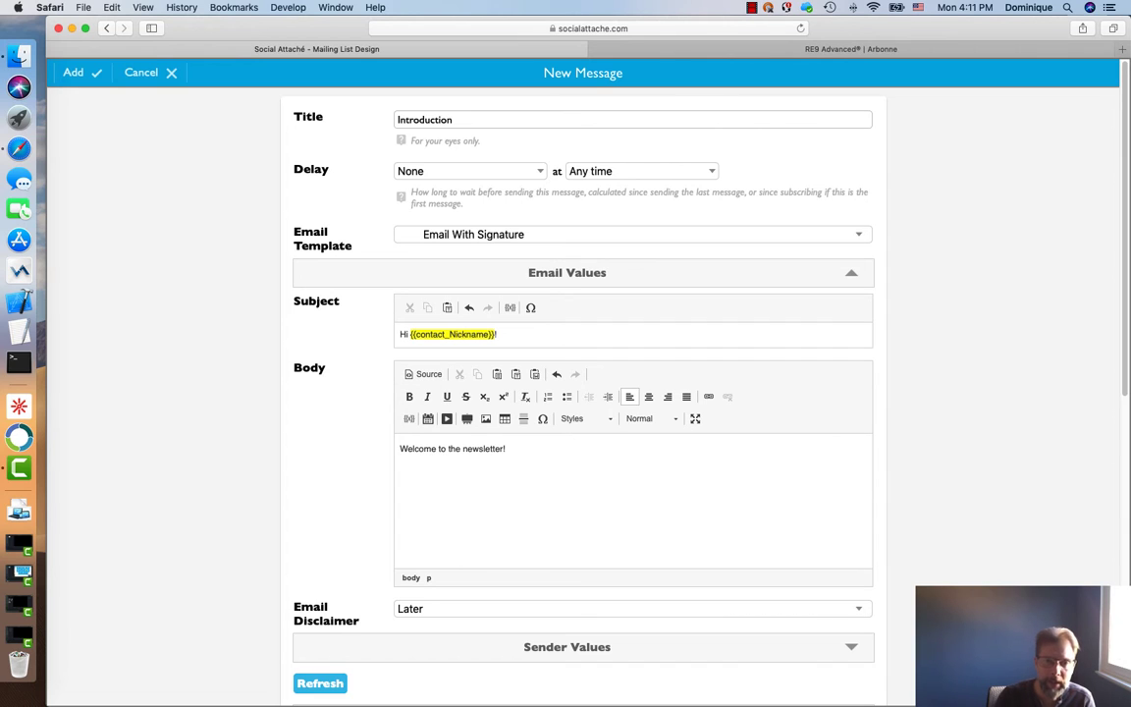
{"action": "type", "text": "You'll receive weekly tips on improving your fitness. You can unsubscribe at any time by clicking the link at the bottom of each email."}
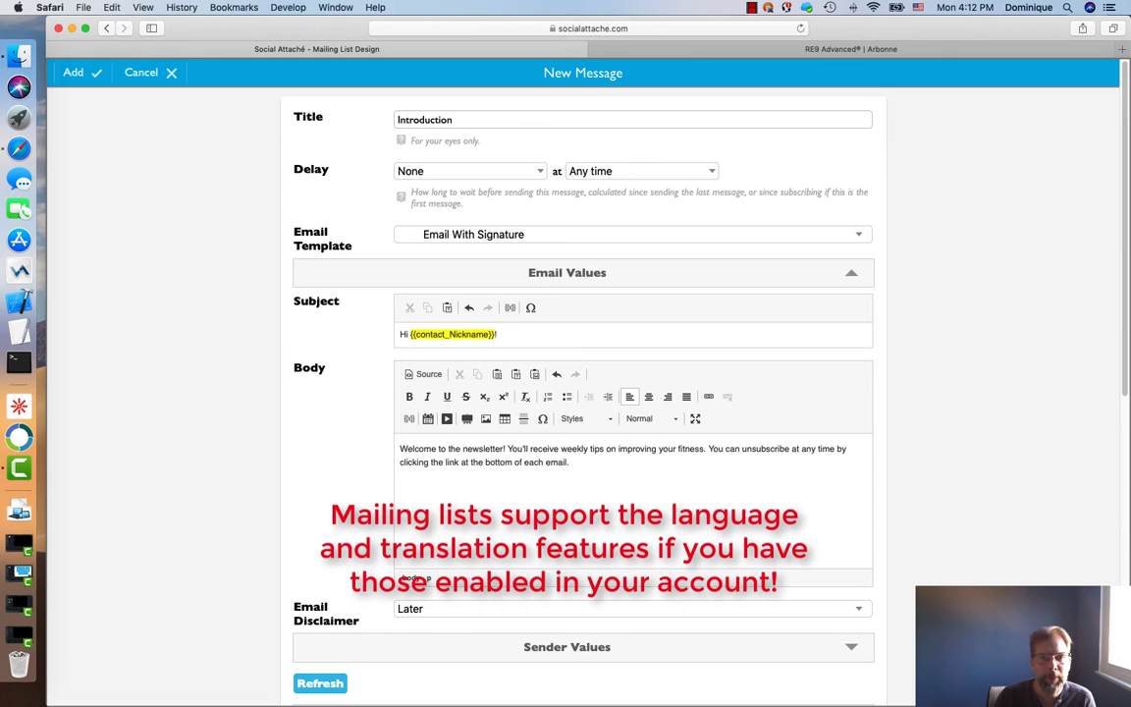
{"action": "scroll", "coordinate": [347, 534], "scroll_direction": "down", "scroll_amount": 1}
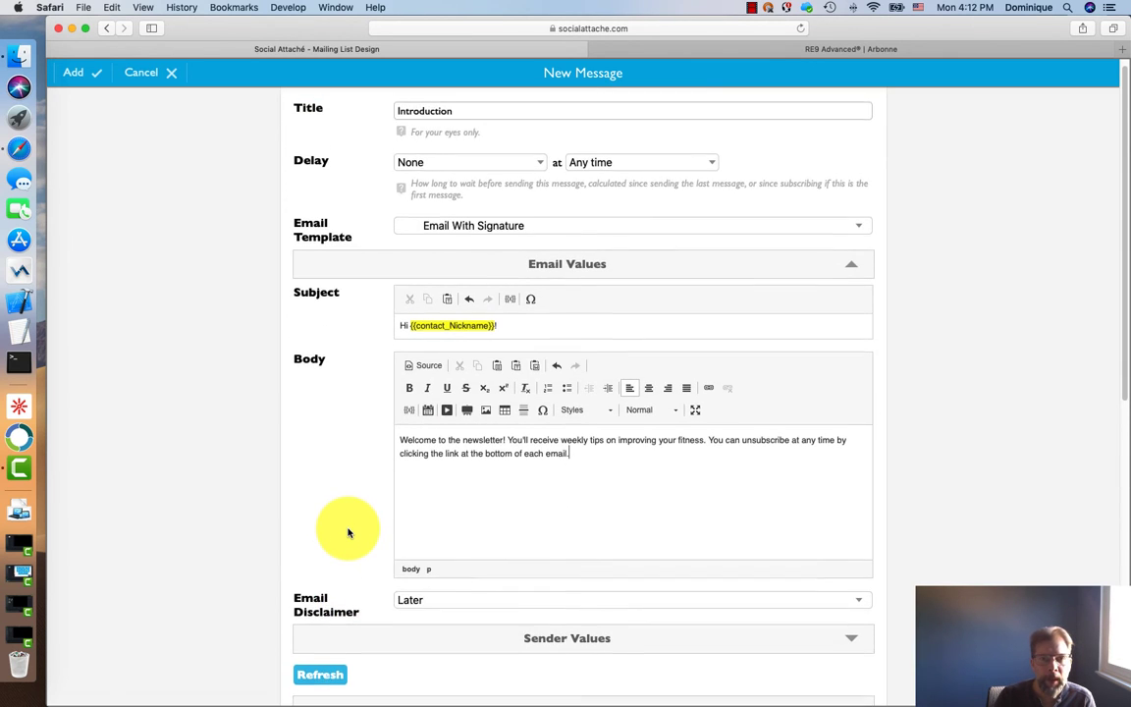
{"action": "scroll", "coordinate": [348, 533], "scroll_direction": "up", "scroll_amount": 1}
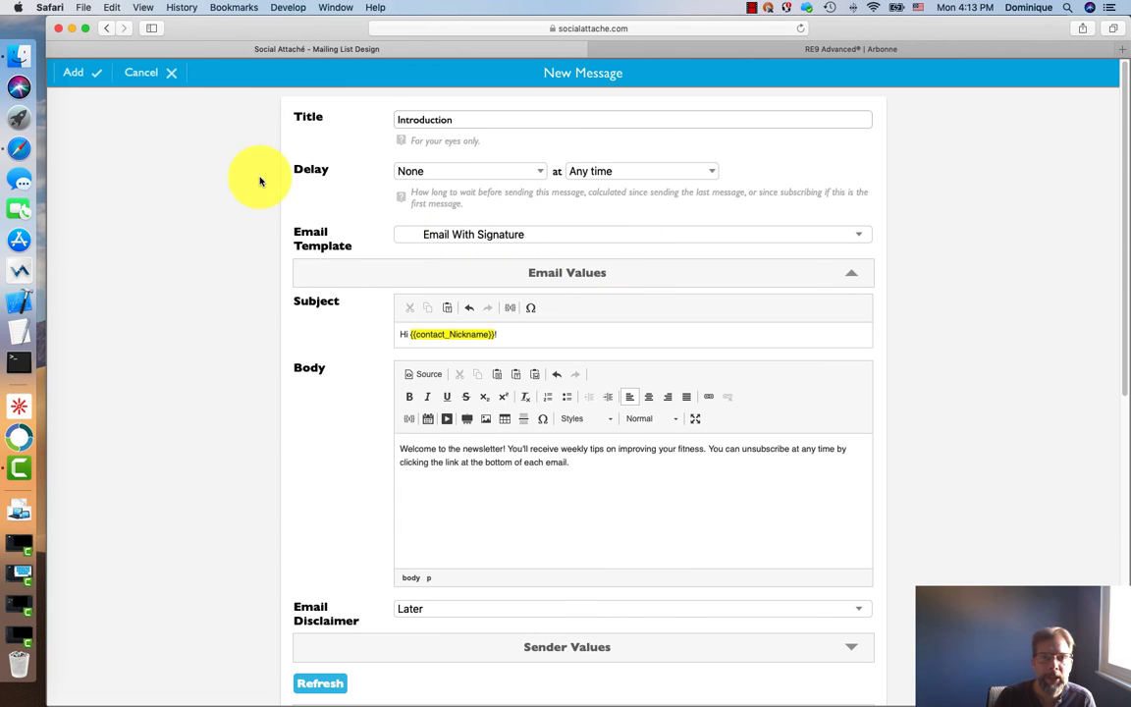
Add the Introduction message to the mailing list design and save the Fitness Tips design.
{"action": "left_click", "coordinate": [83, 82]}
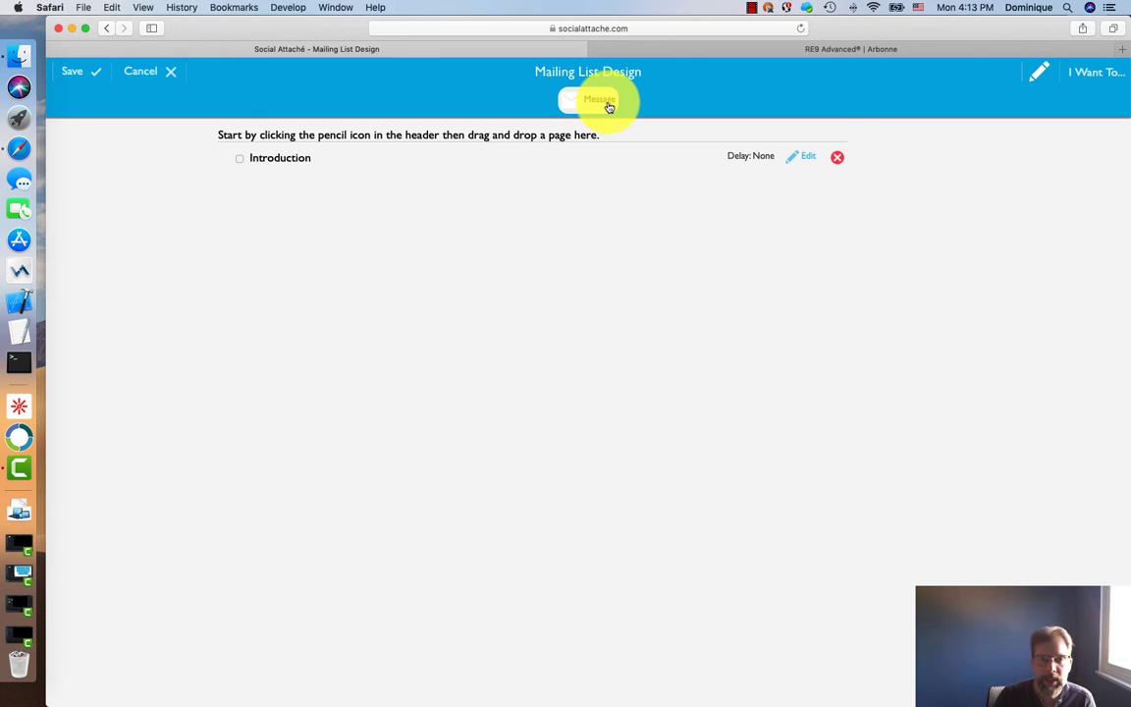
{"action": "left_click_drag", "start_coordinate": [609, 106], "coordinate": [528, 198]}
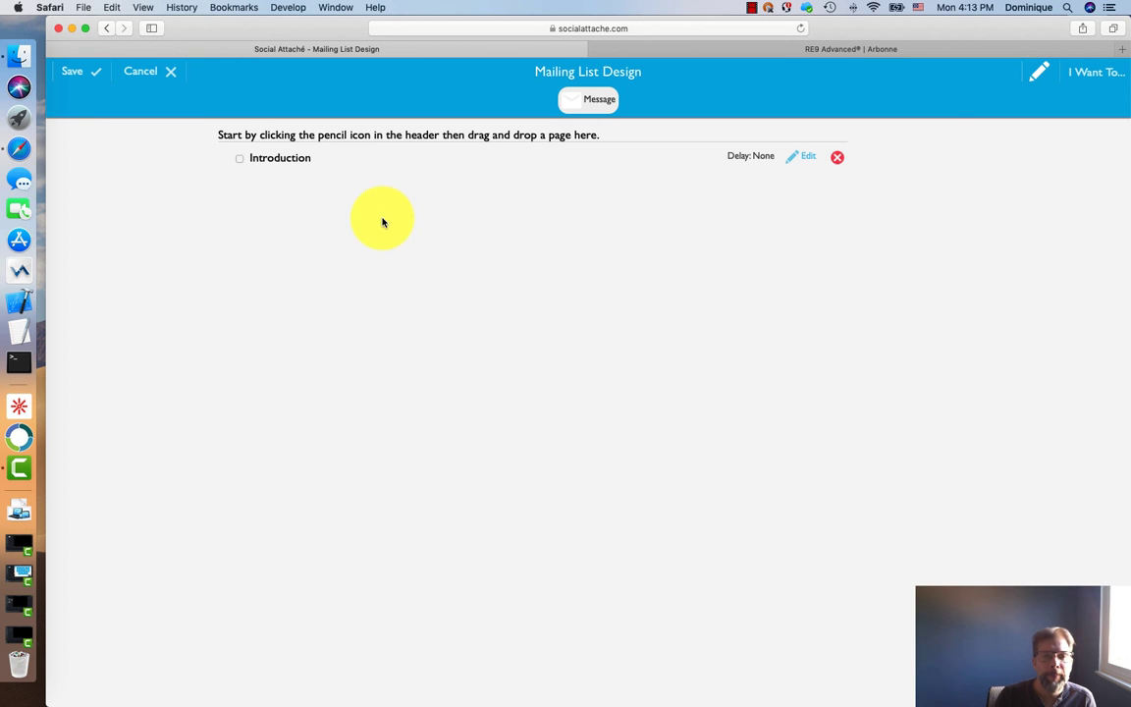
{"action": "left_click", "coordinate": [79, 76]}
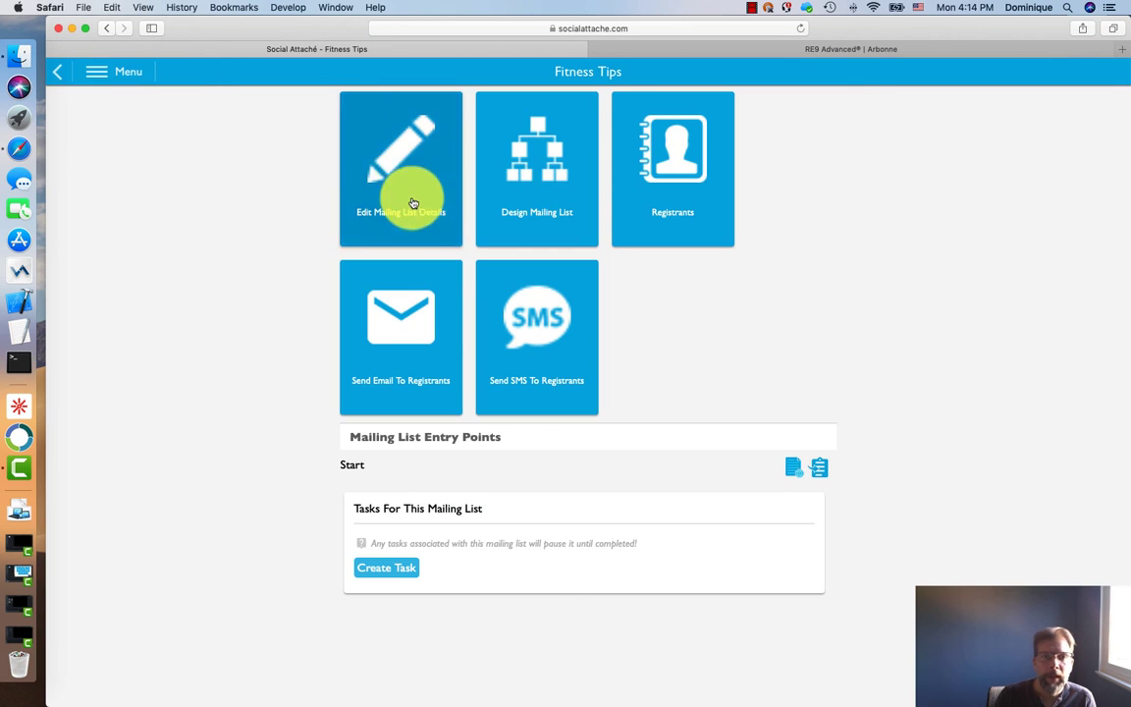